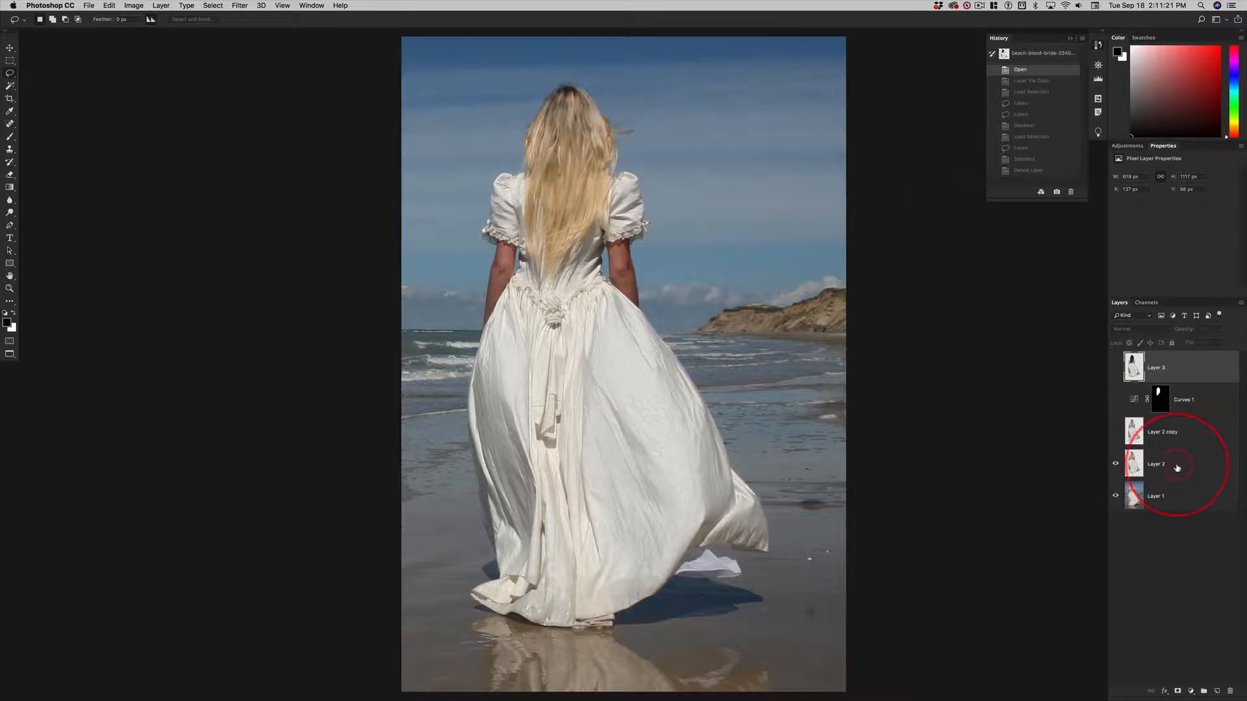
- Hide Layer 1 and duplicate Layer 2, which holds the cut-out bride
click(1141, 463)
click(1116, 496)
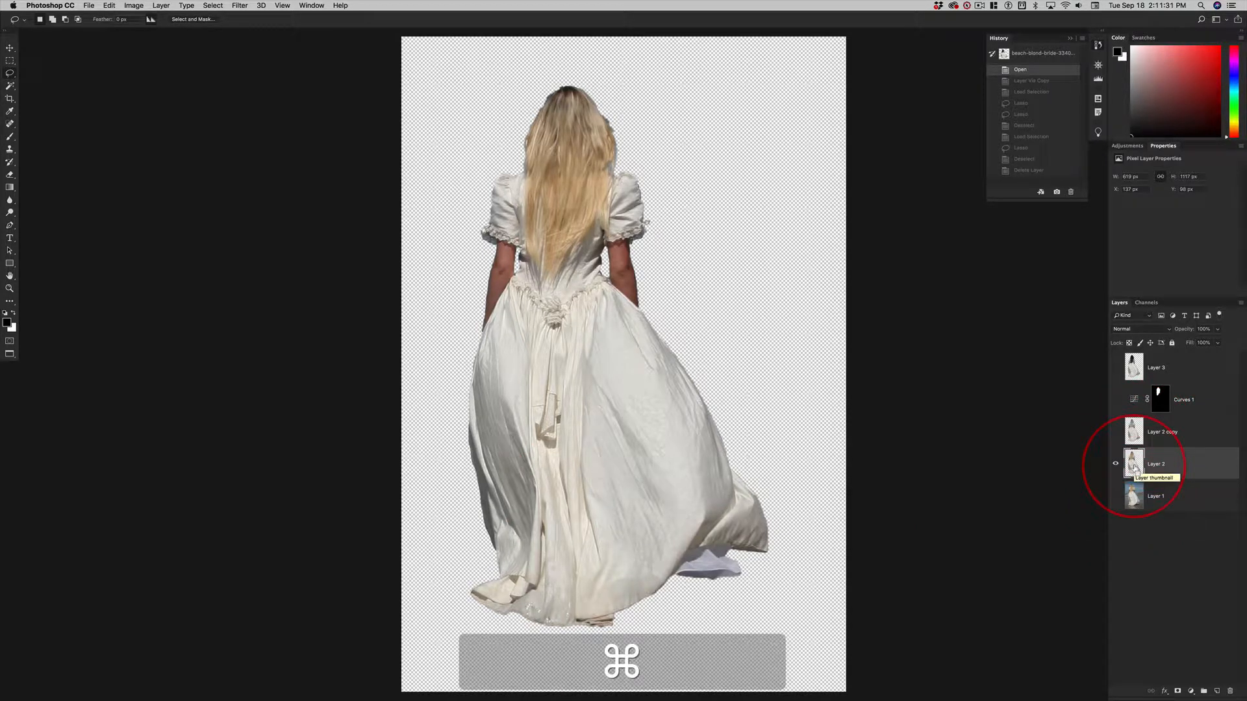
key(super+j)
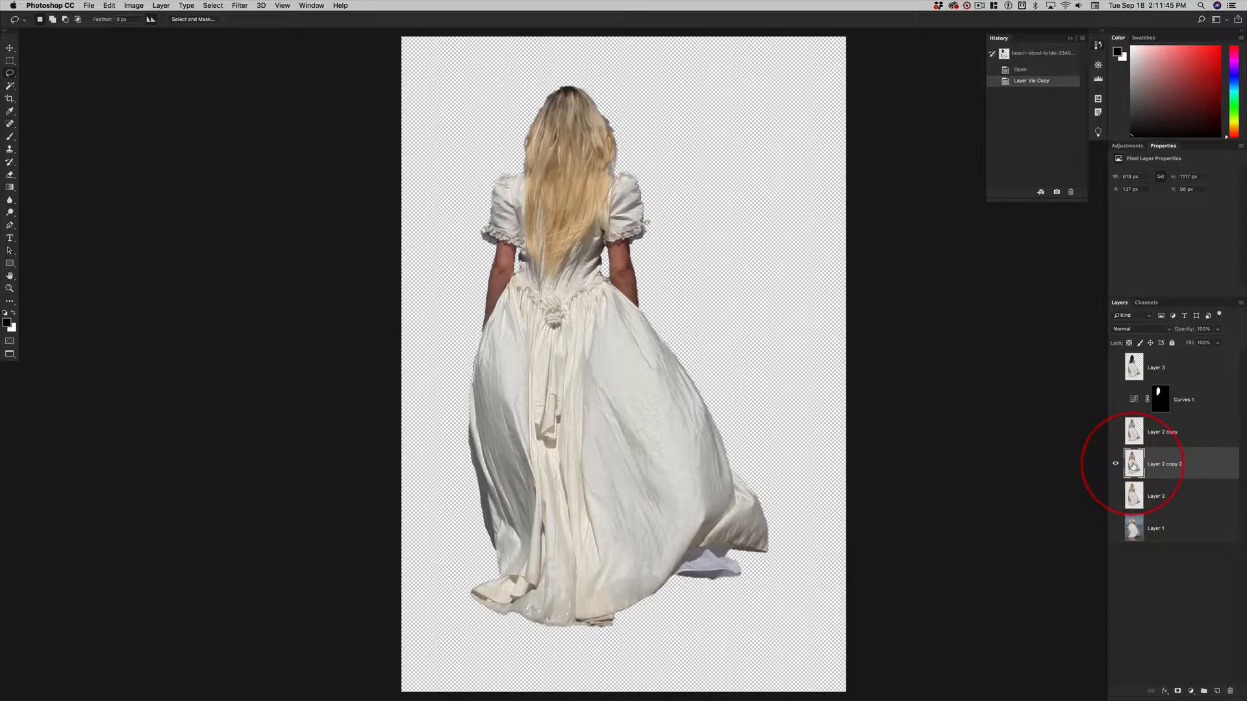
- Try to isolate the hair by loading the duplicate's transparency as a selection and trimming it with the Lasso tool
key(super)
super+click(1133, 465)
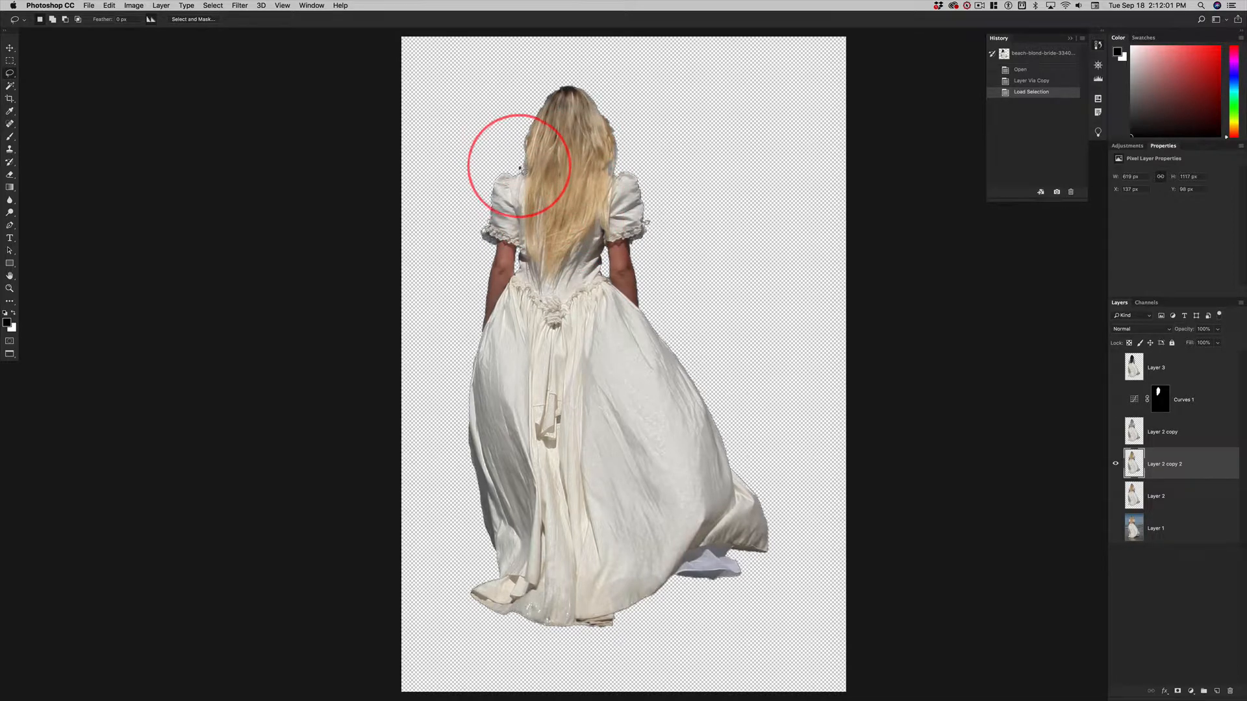
key(alt)
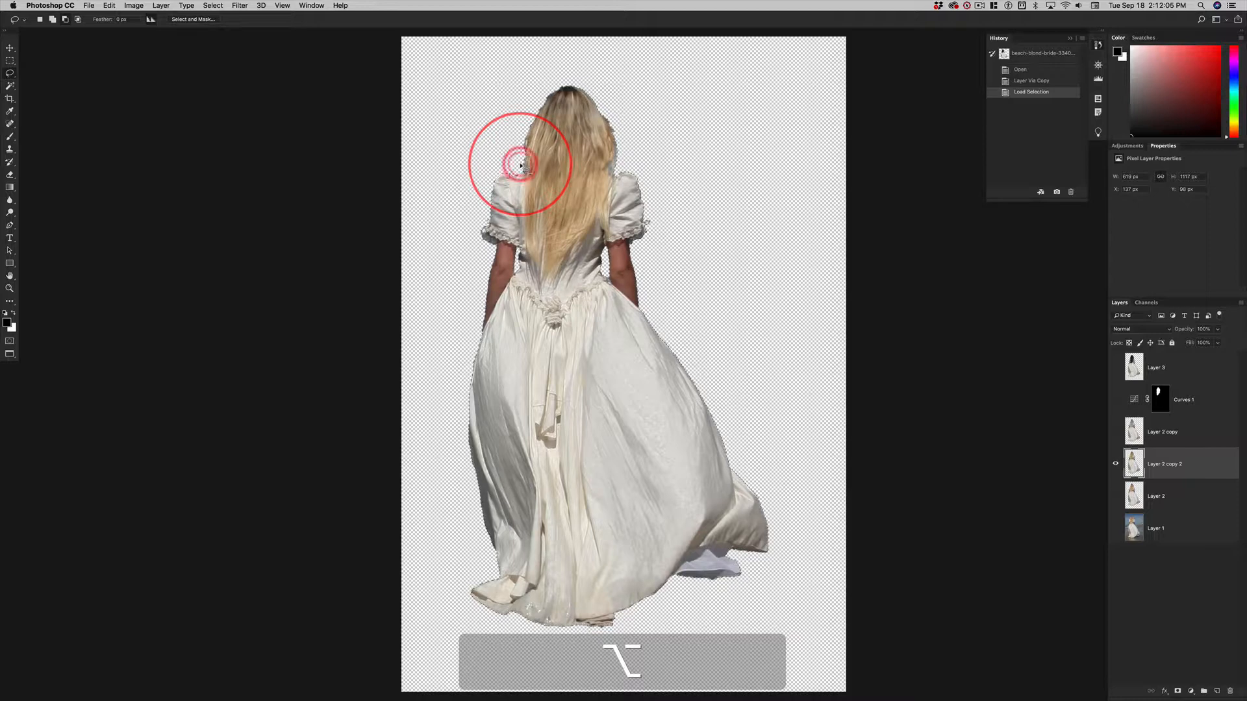
mouse_move(525, 243)
mouse_down()
mouse_move(551, 282)
mouse_move(575, 262)
mouse_up()
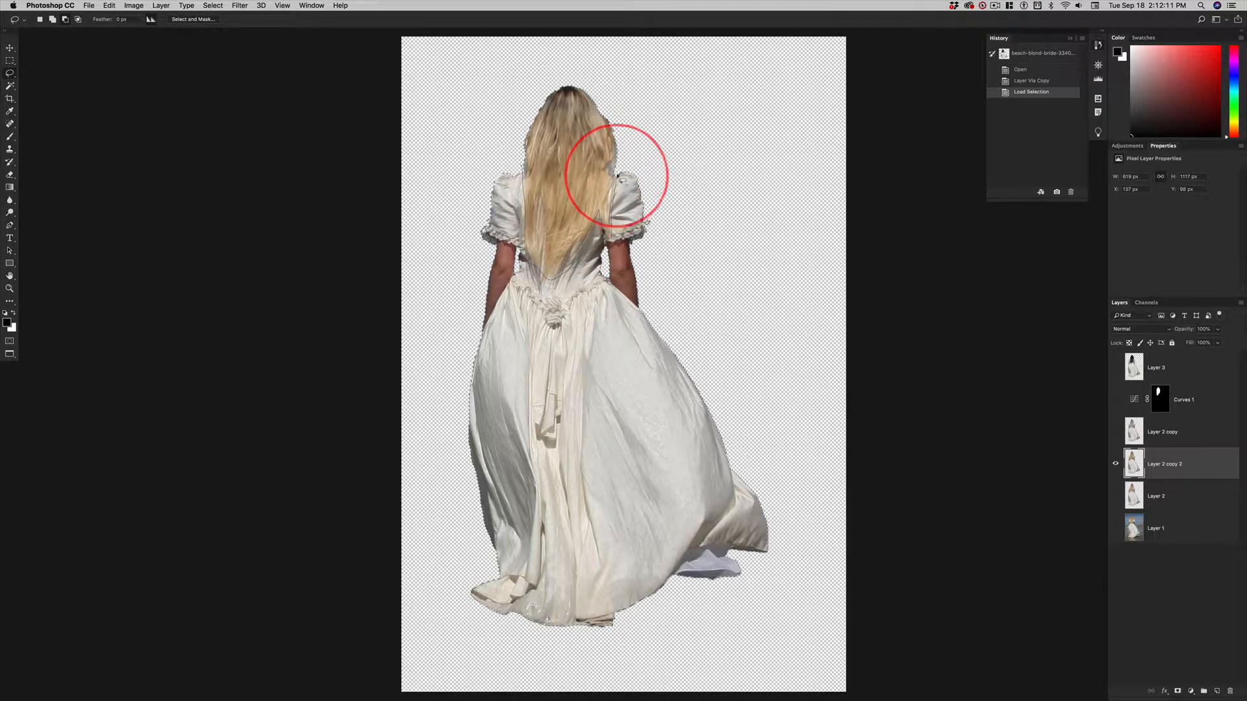
mouse_move(617, 175)
mouse_down()
mouse_move(645, 157)
mouse_move(701, 207)
mouse_move(734, 320)
mouse_move(829, 494)
mouse_move(830, 564)
mouse_move(783, 630)
mouse_move(705, 665)
mouse_move(487, 656)
mouse_move(438, 606)
mouse_move(416, 468)
mouse_move(439, 188)
mouse_move(463, 147)
mouse_move(523, 139)
mouse_up()
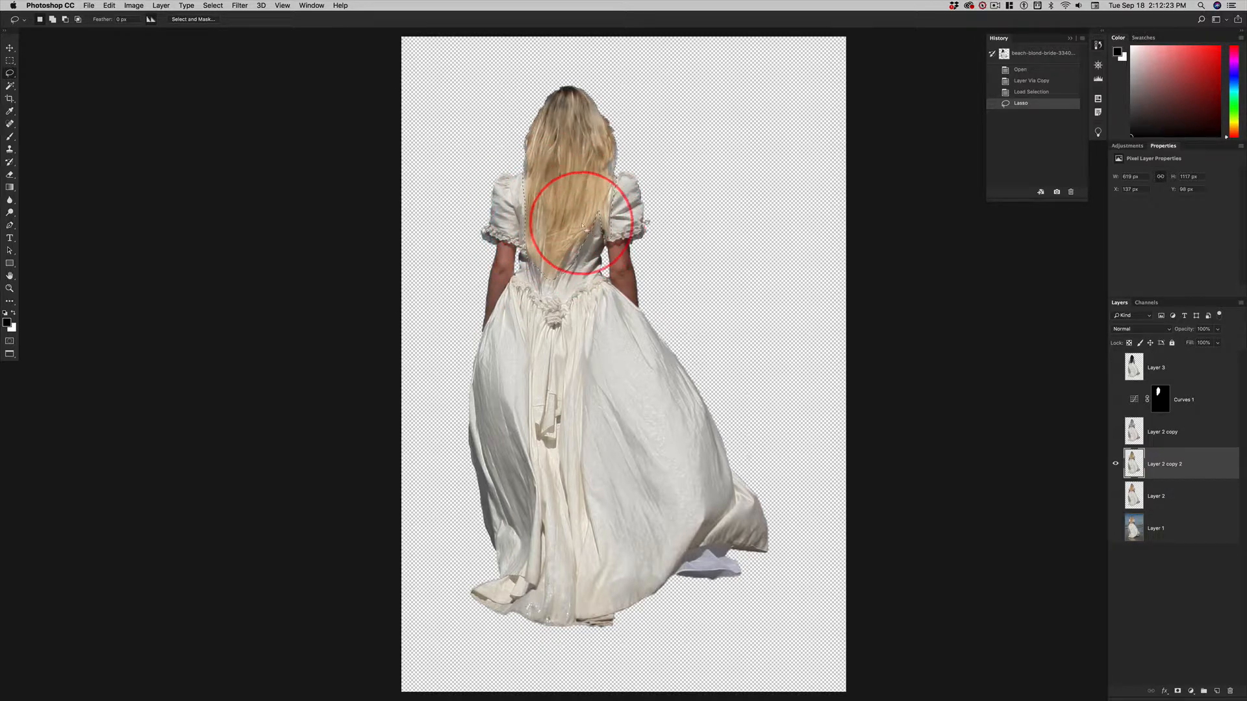
key(super+d)
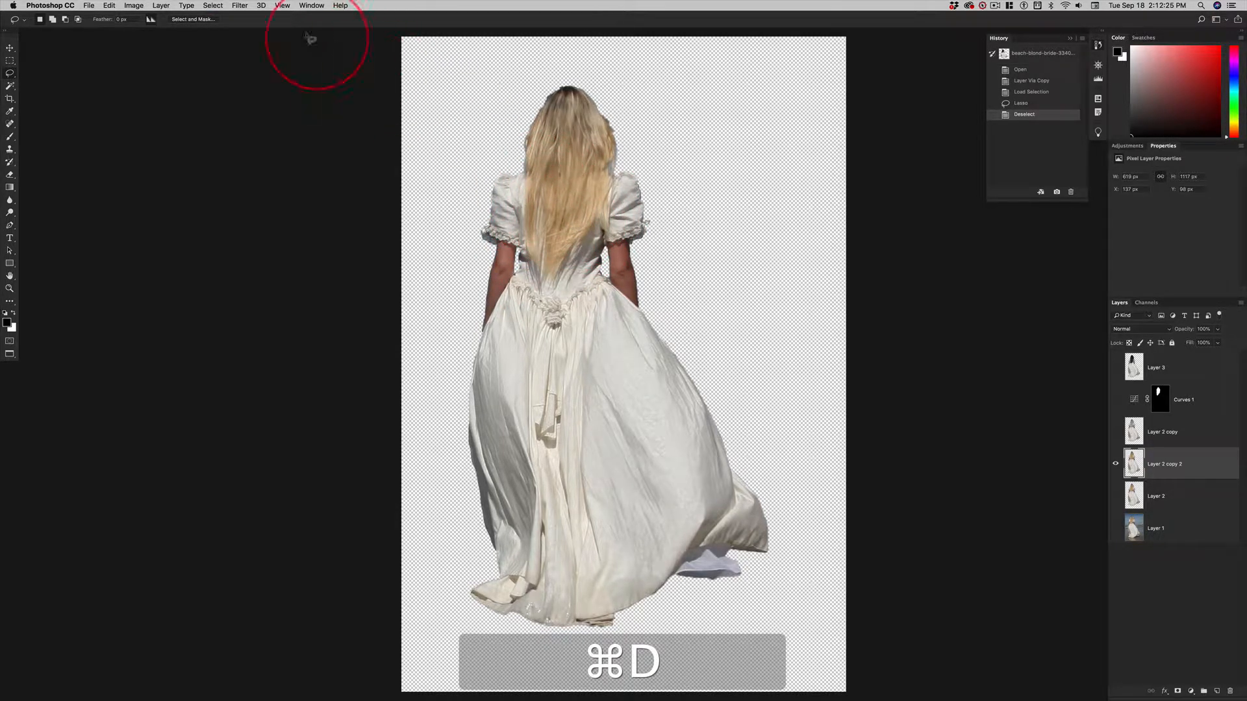
- Load the saved "hair" channel as a new selection
click(217, 6)
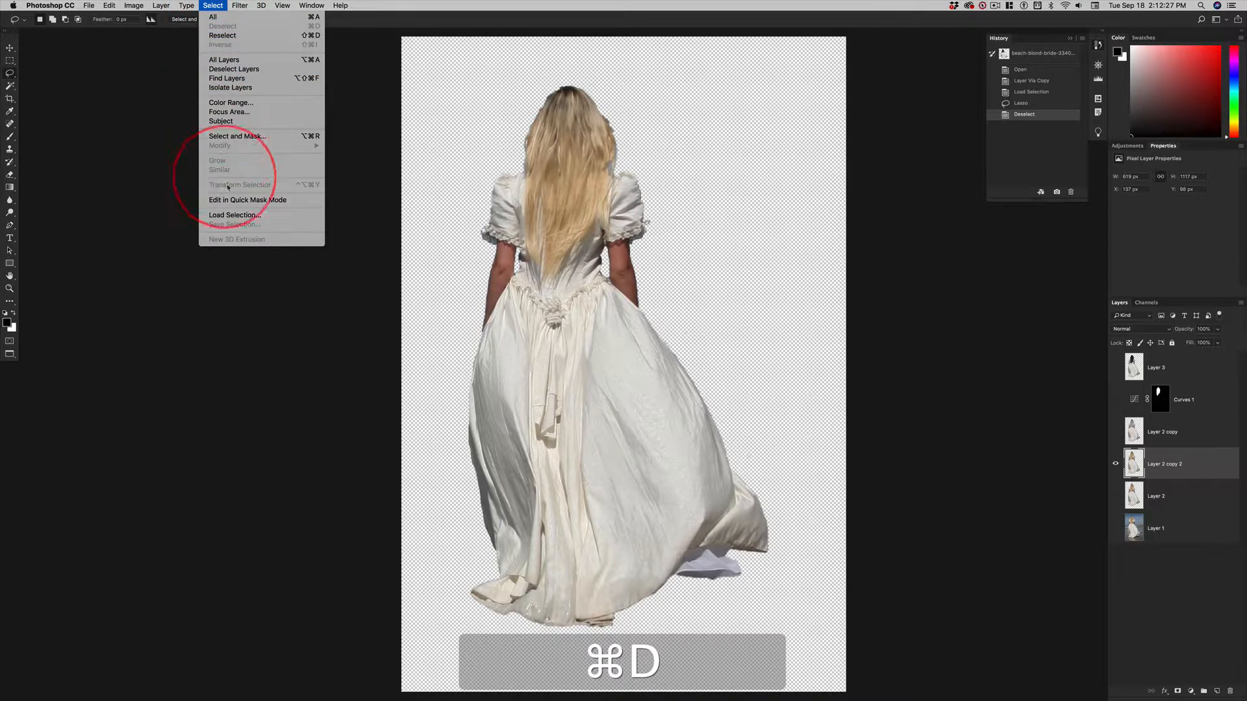
click(234, 215)
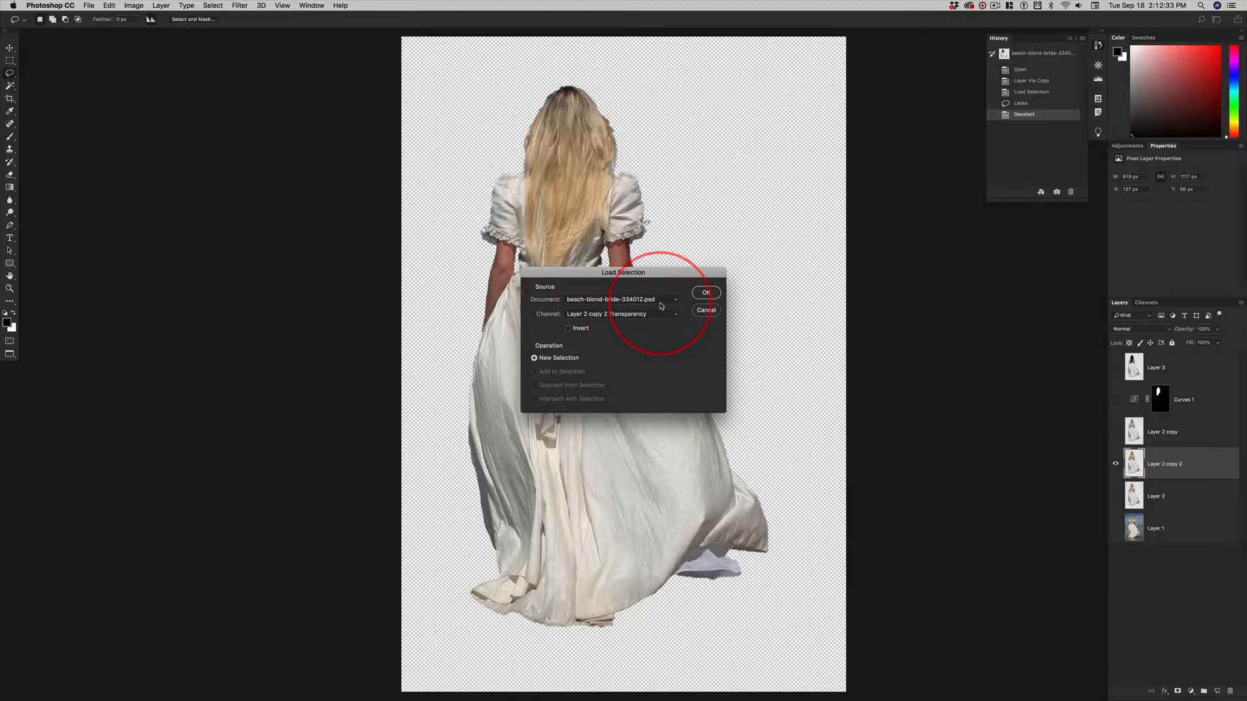
click(646, 315)
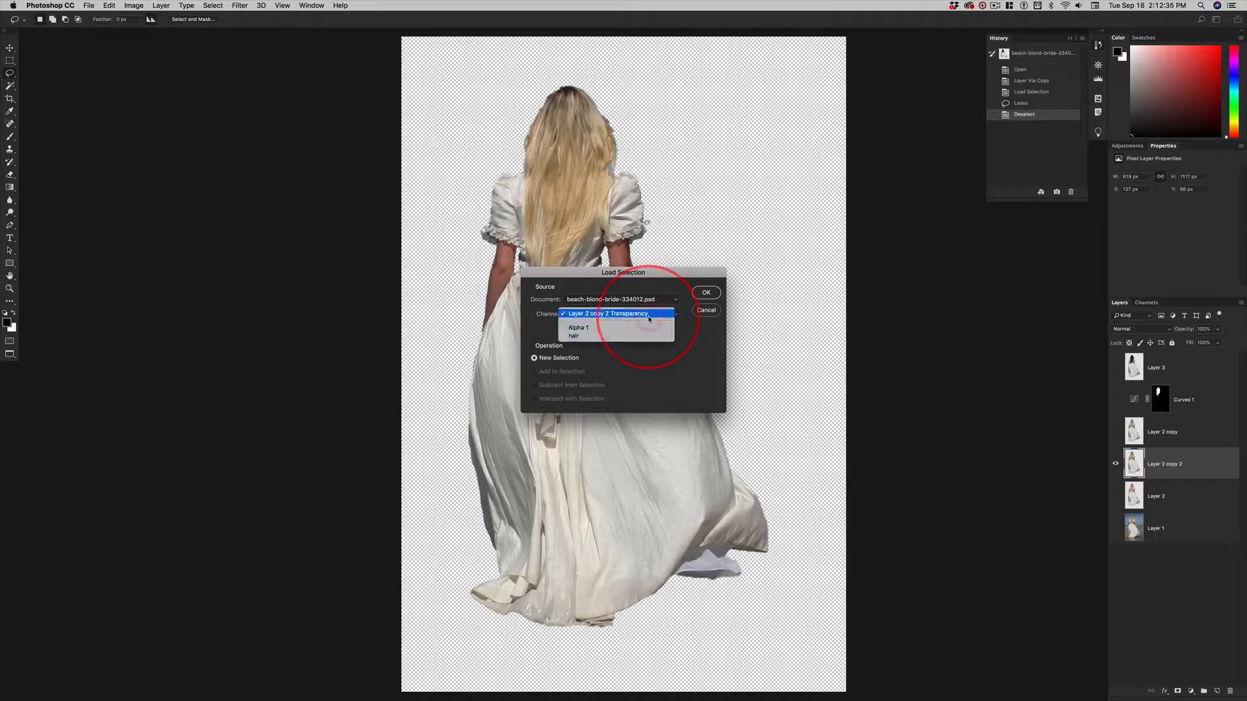
click(622, 336)
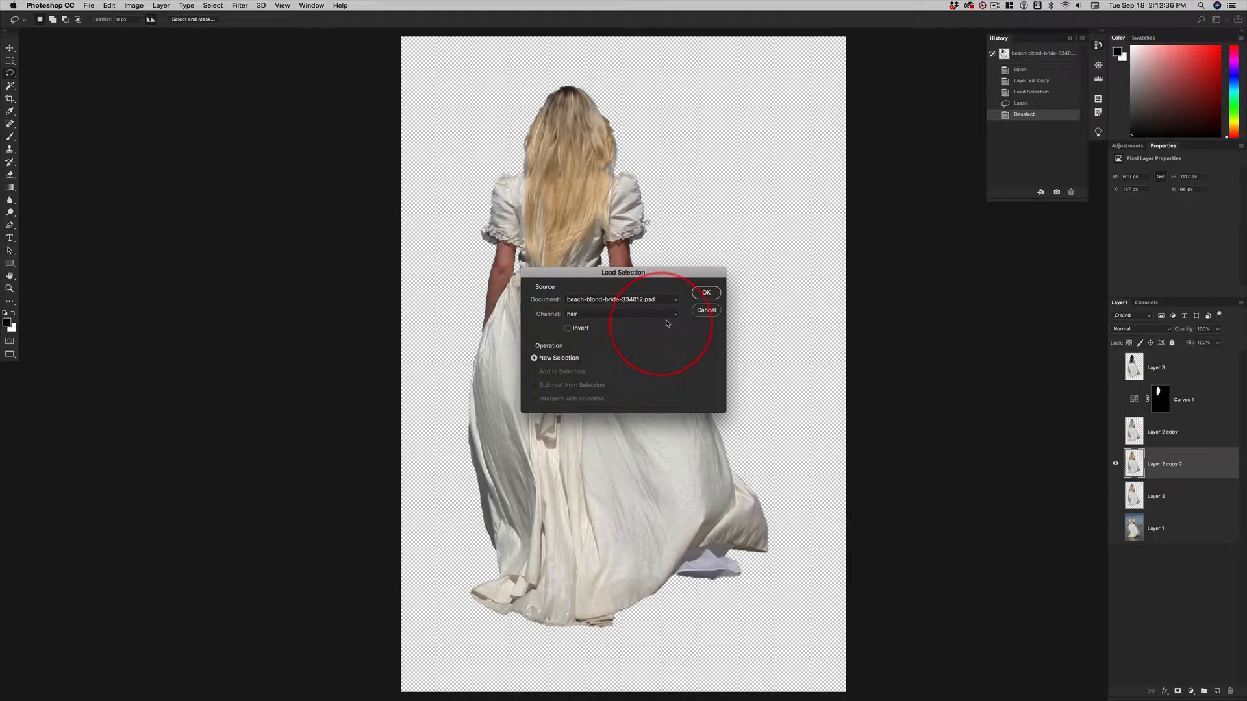
click(706, 292)
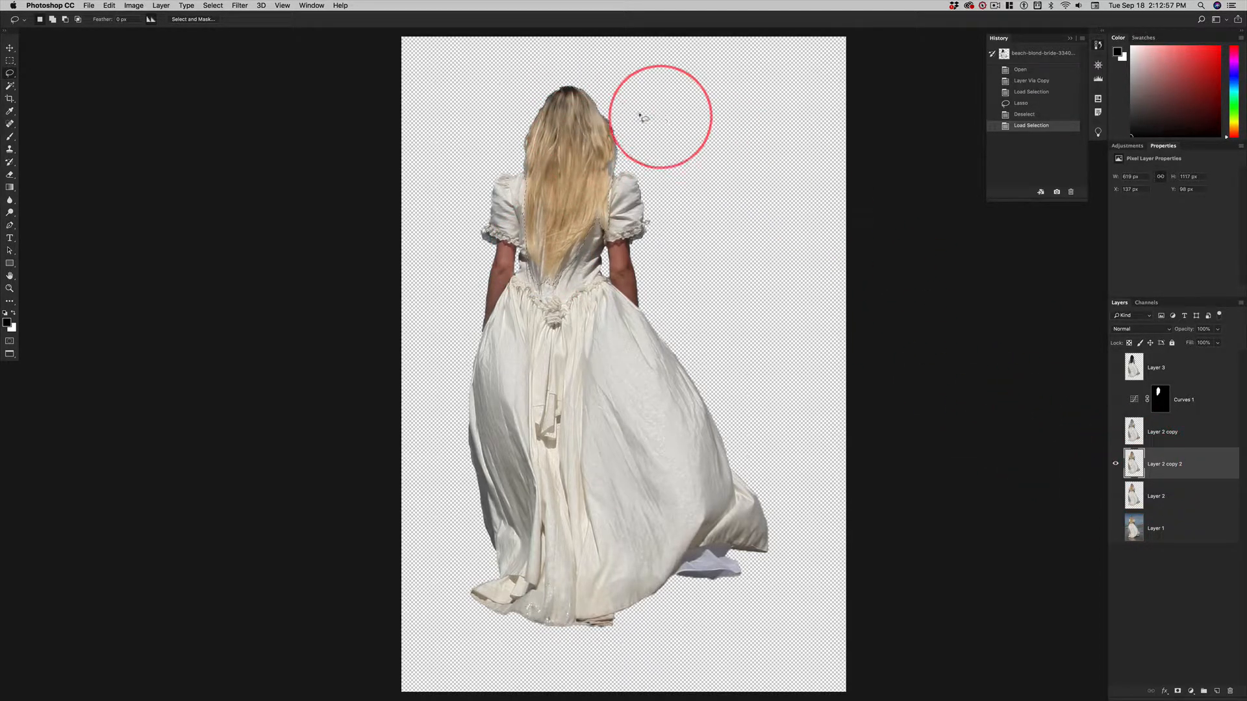
- Set the foreground color to the near-black shade 0b0a0a
click(7, 323)
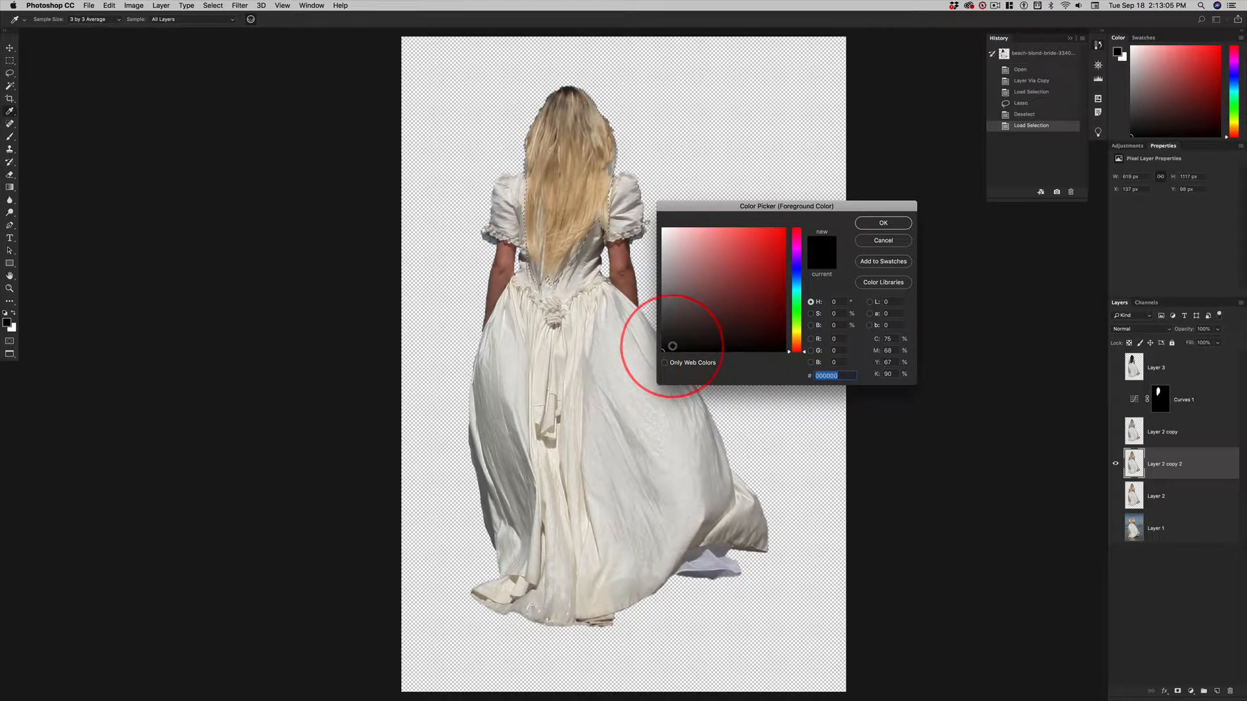
click(672, 346)
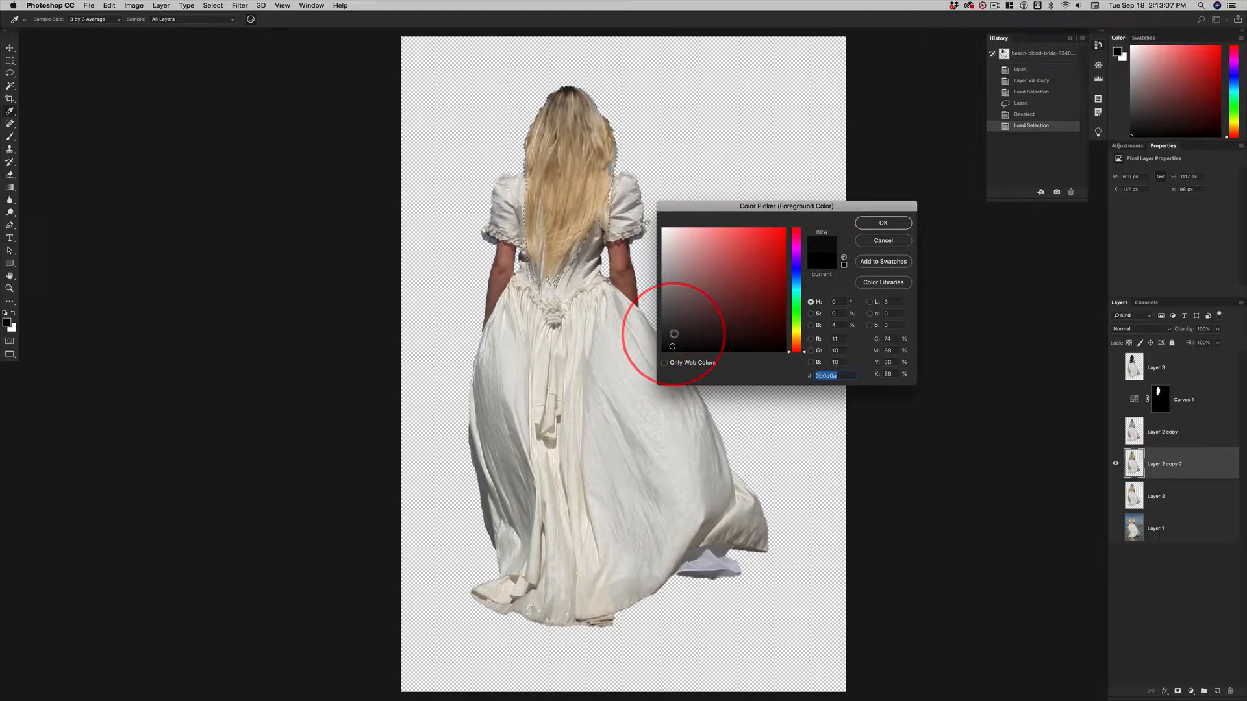
click(883, 223)
- Activate the Brush tool with its blending mode set to Color and check its size and hardness settings
click(9, 73)
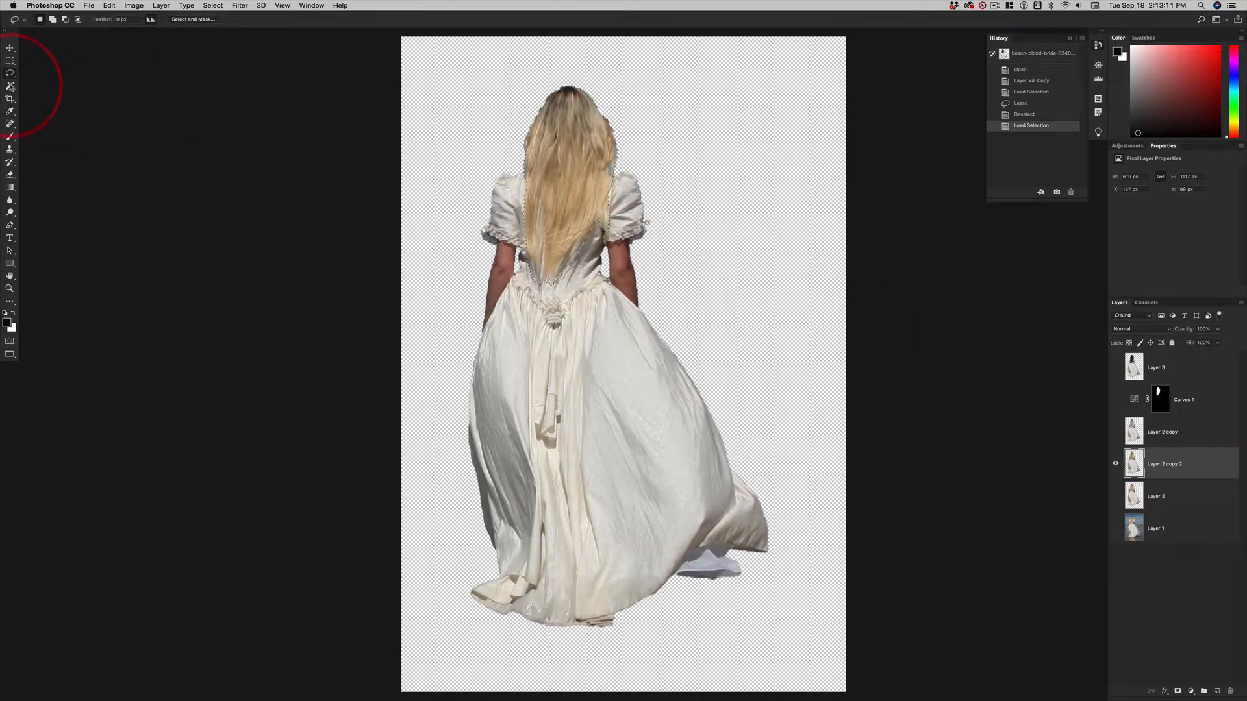
click(10, 136)
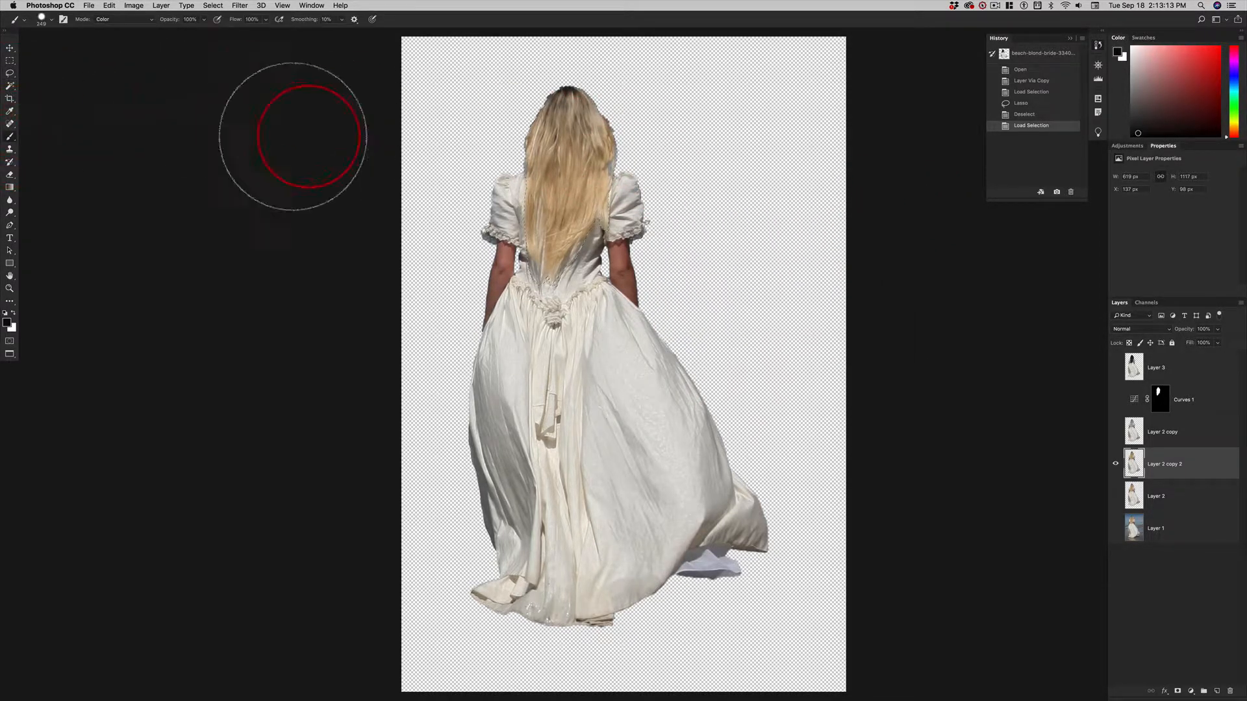
click(102, 20)
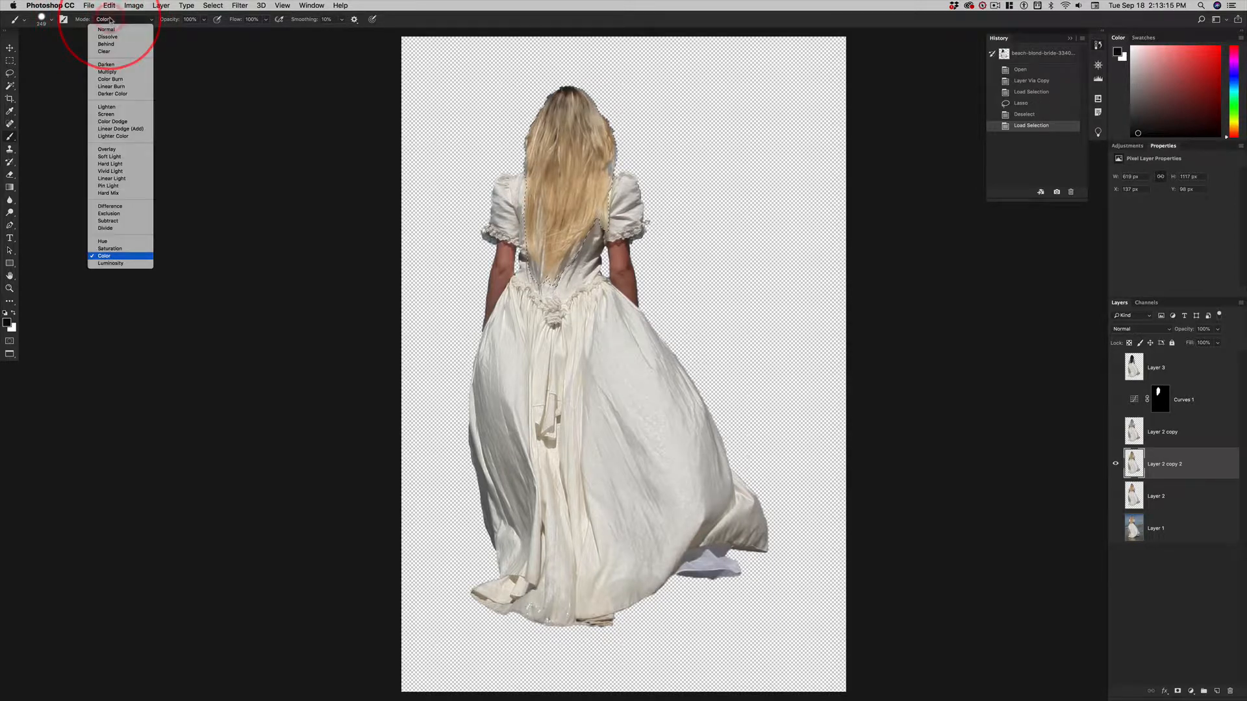
click(116, 256)
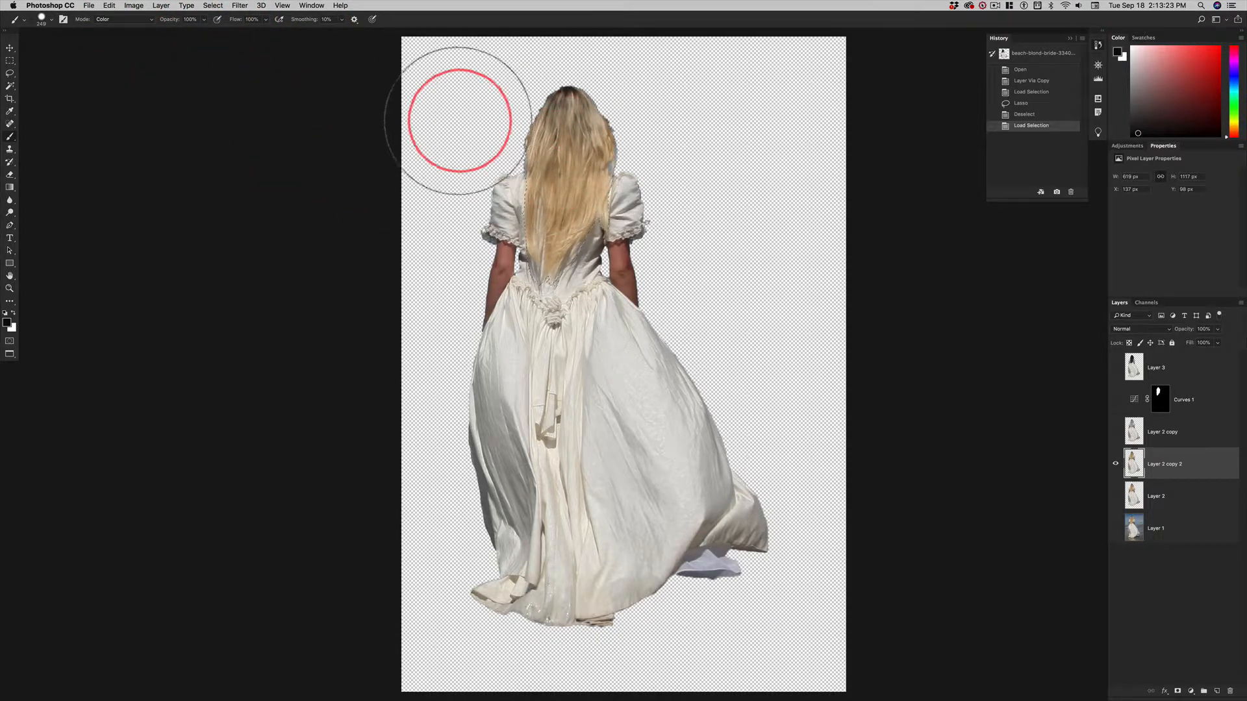
click(42, 19)
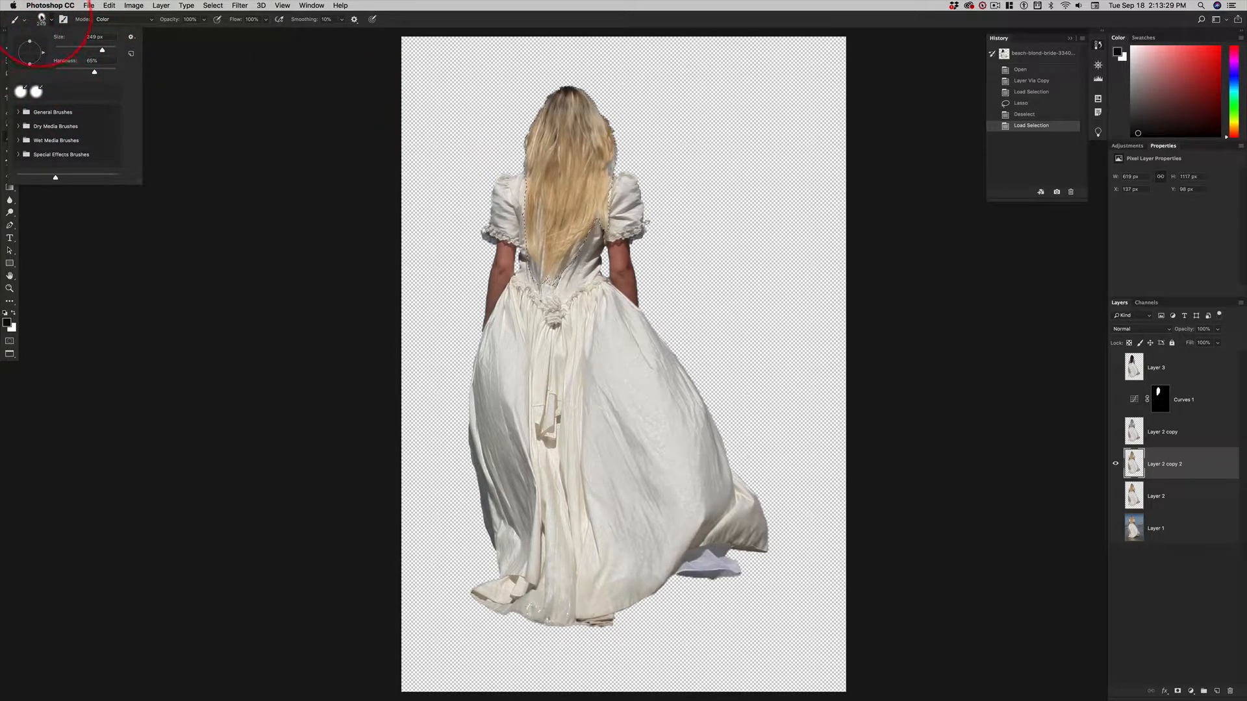
click(40, 18)
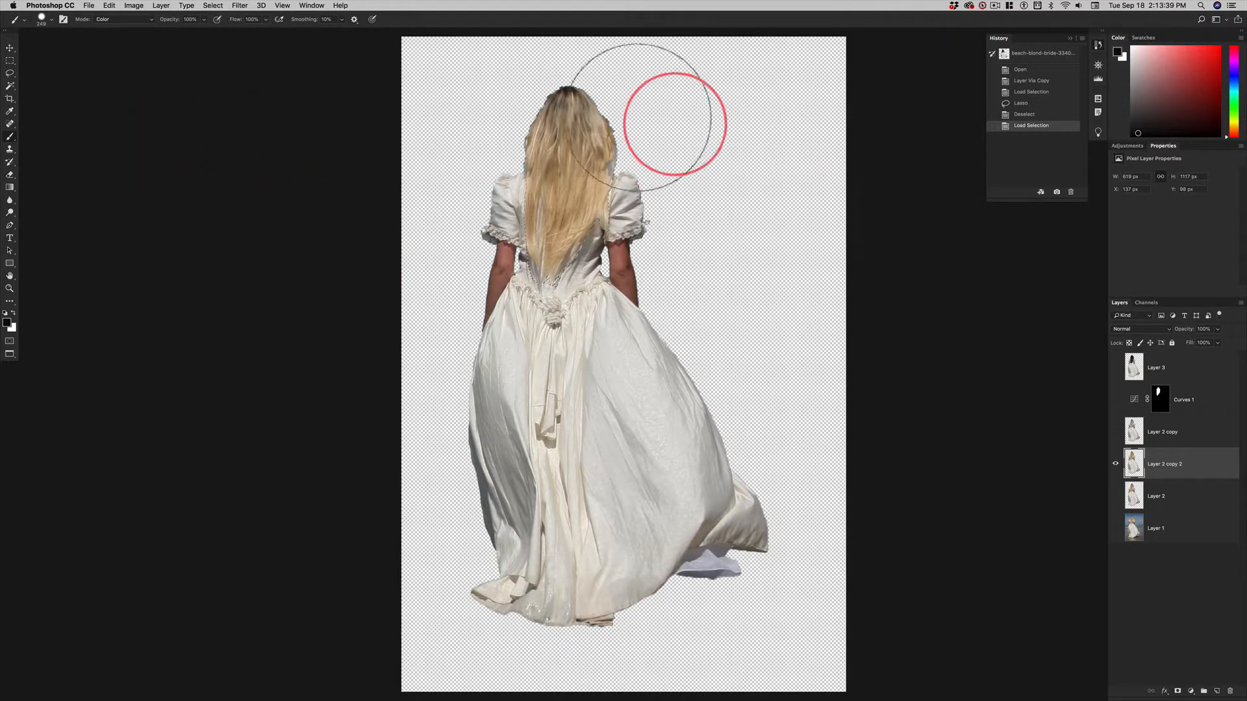
- Resize the brush to cover the hair's width and paint over all the selected hair to neutralize its blond color
key(ctrl+alt)
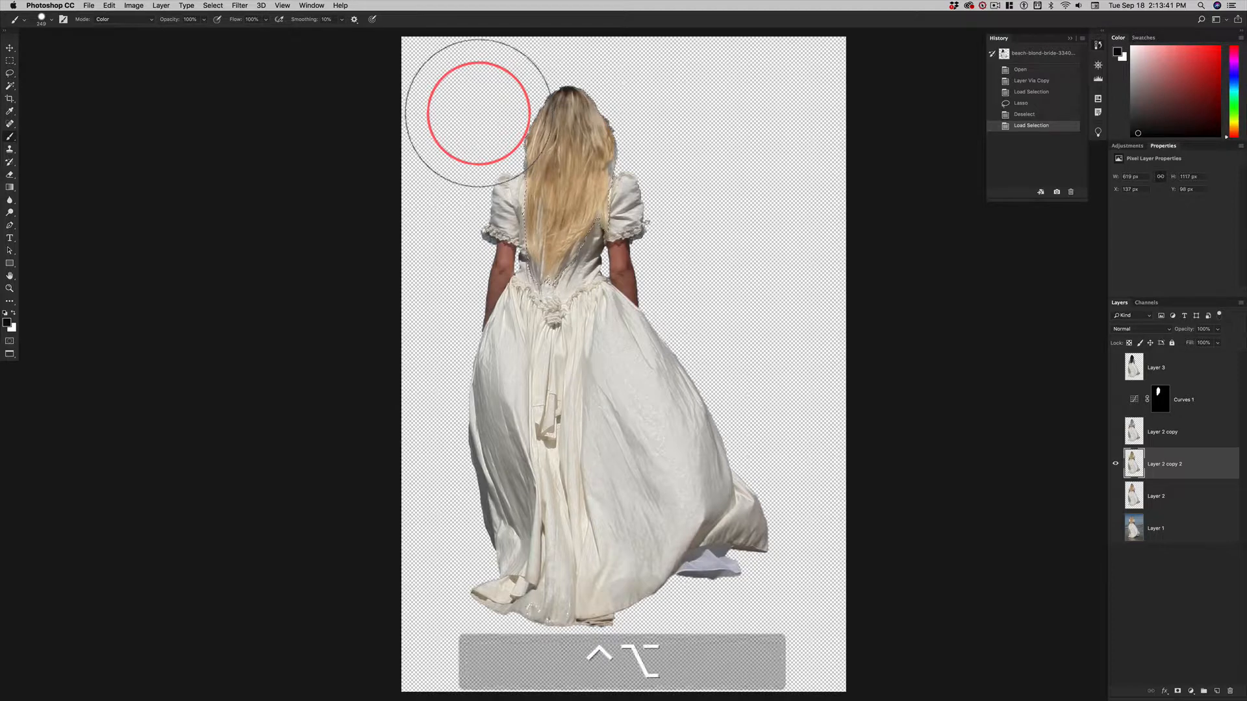
mouse_move(479, 114)
mouse_down()
mouse_move(705, 137)
mouse_move(426, 135)
mouse_move(467, 399)
mouse_move(460, 110)
mouse_move(468, 269)
mouse_up()
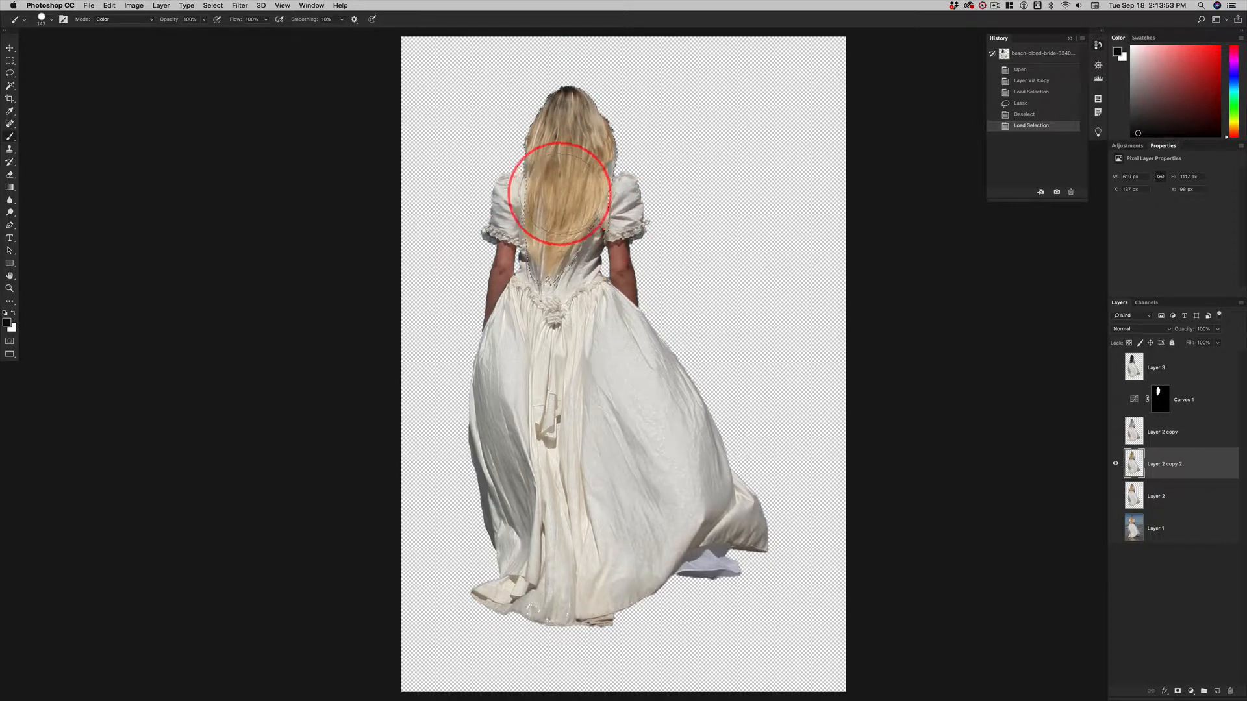
key(ctrl+alt)
drag(616, 196, 602, 196)
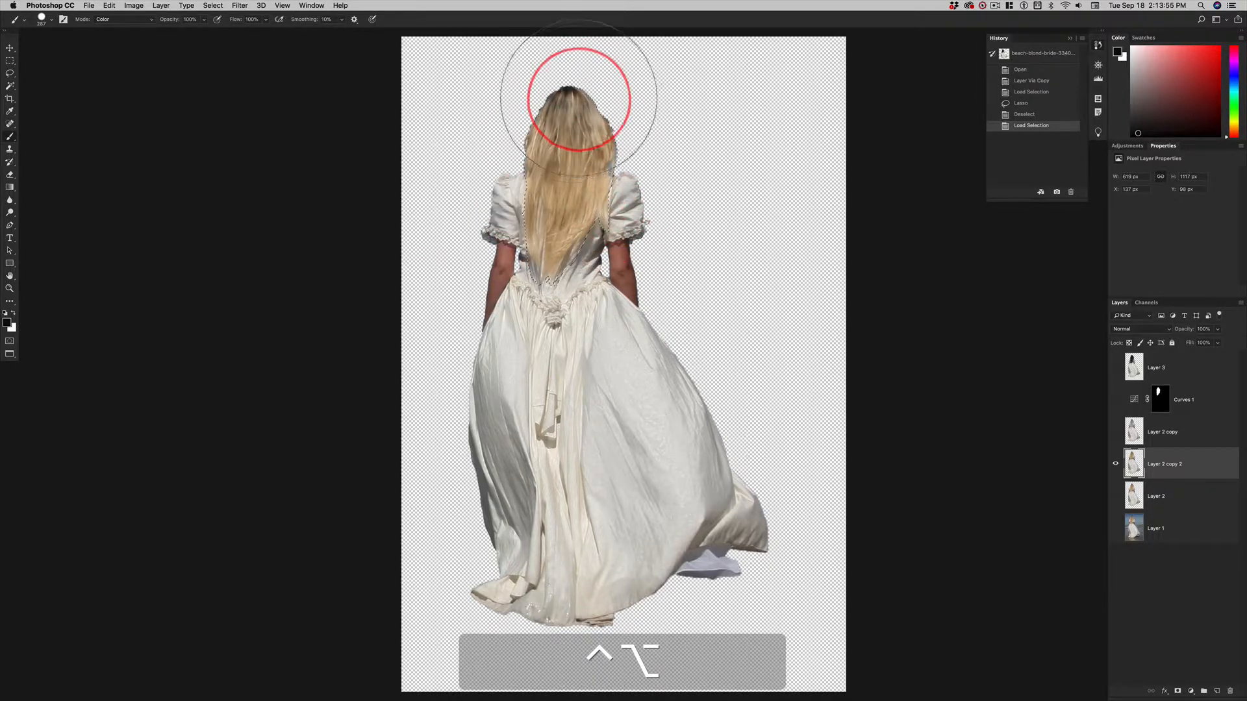
mouse_move(571, 89)
mouse_down()
mouse_move(531, 224)
mouse_move(535, 300)
mouse_move(616, 91)
mouse_move(528, 260)
mouse_move(533, 274)
mouse_move(626, 156)
mouse_move(613, 107)
mouse_up()
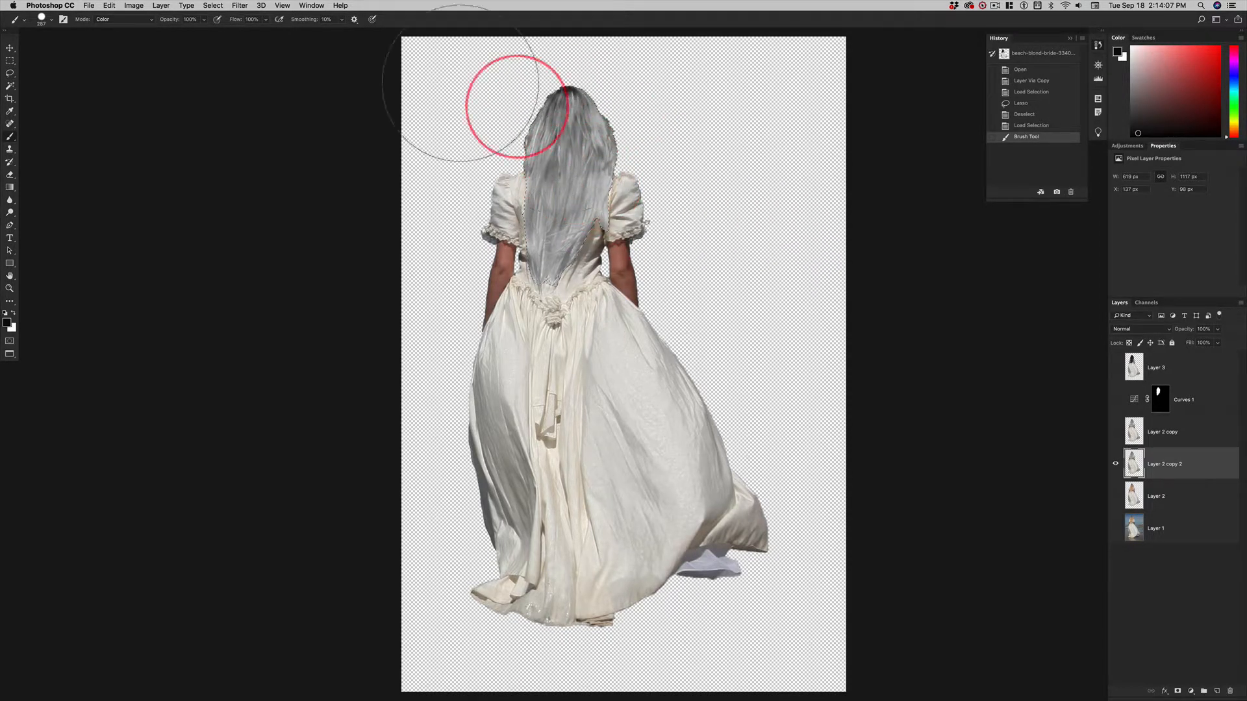
click(10, 47)
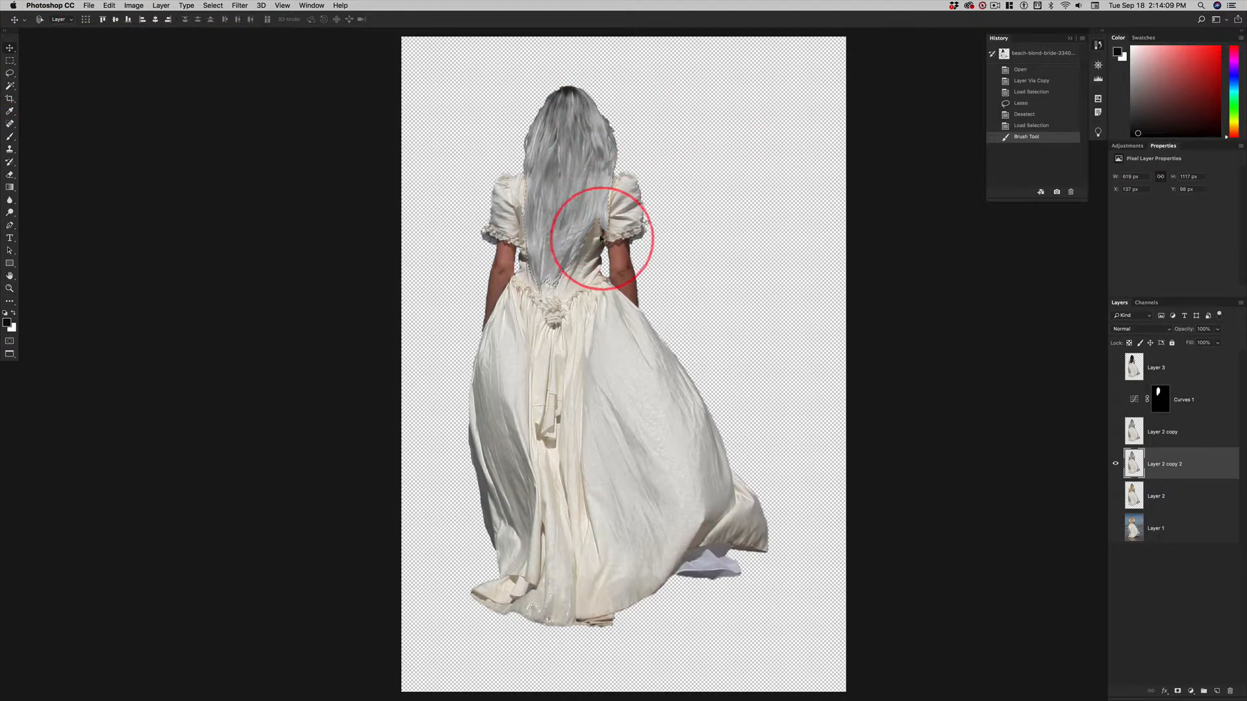
- Add a Curves adjustment layer masked to the hair and pull the RGB curve's midtones down strongly to turn the hair black
click(1133, 147)
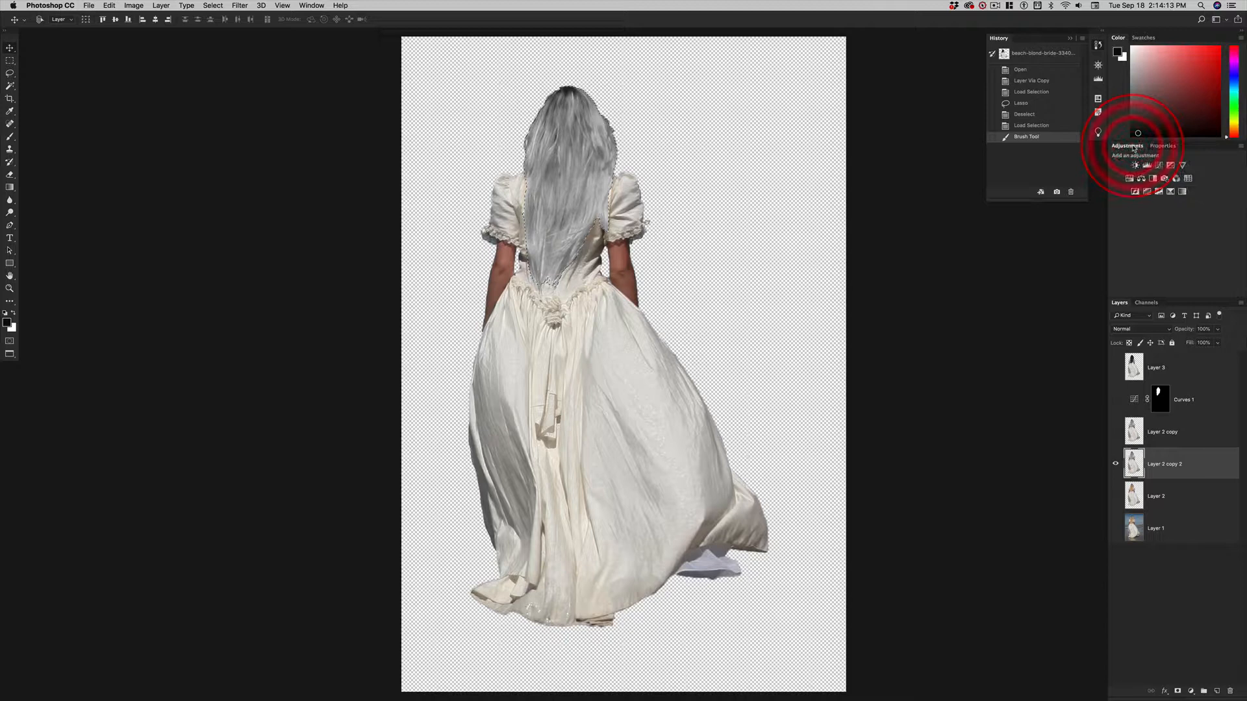
click(1159, 167)
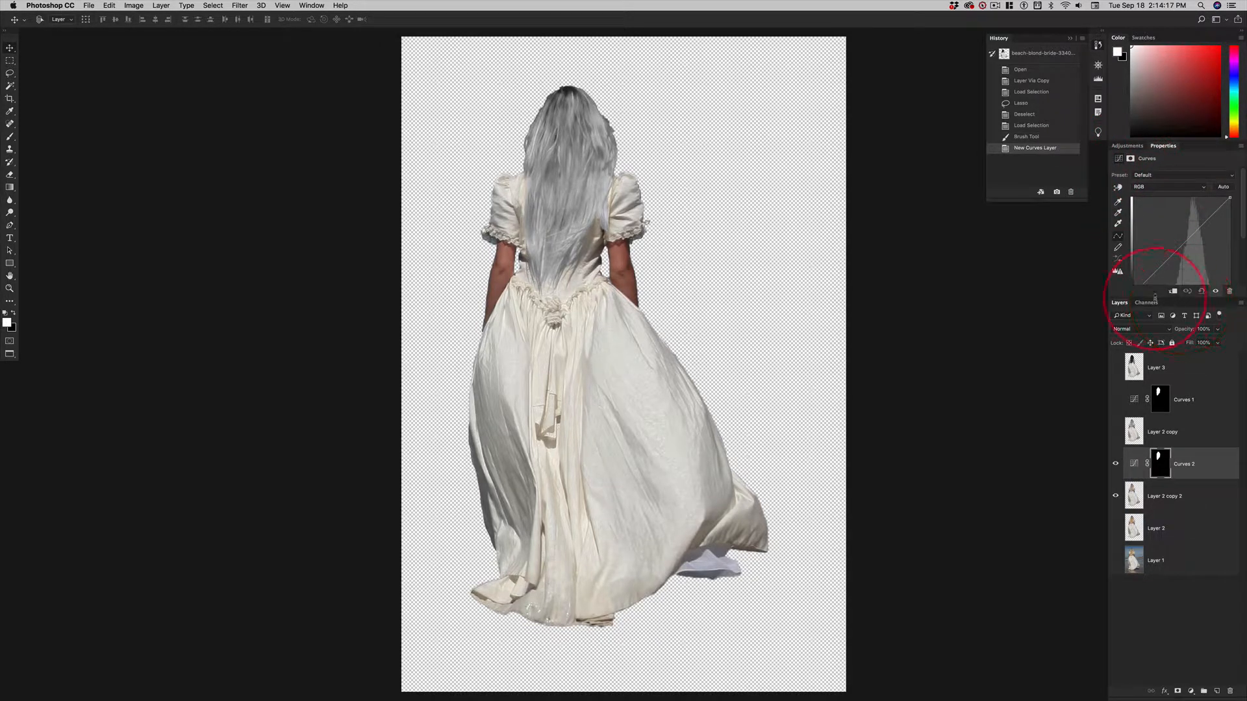
drag(1157, 297, 1161, 323)
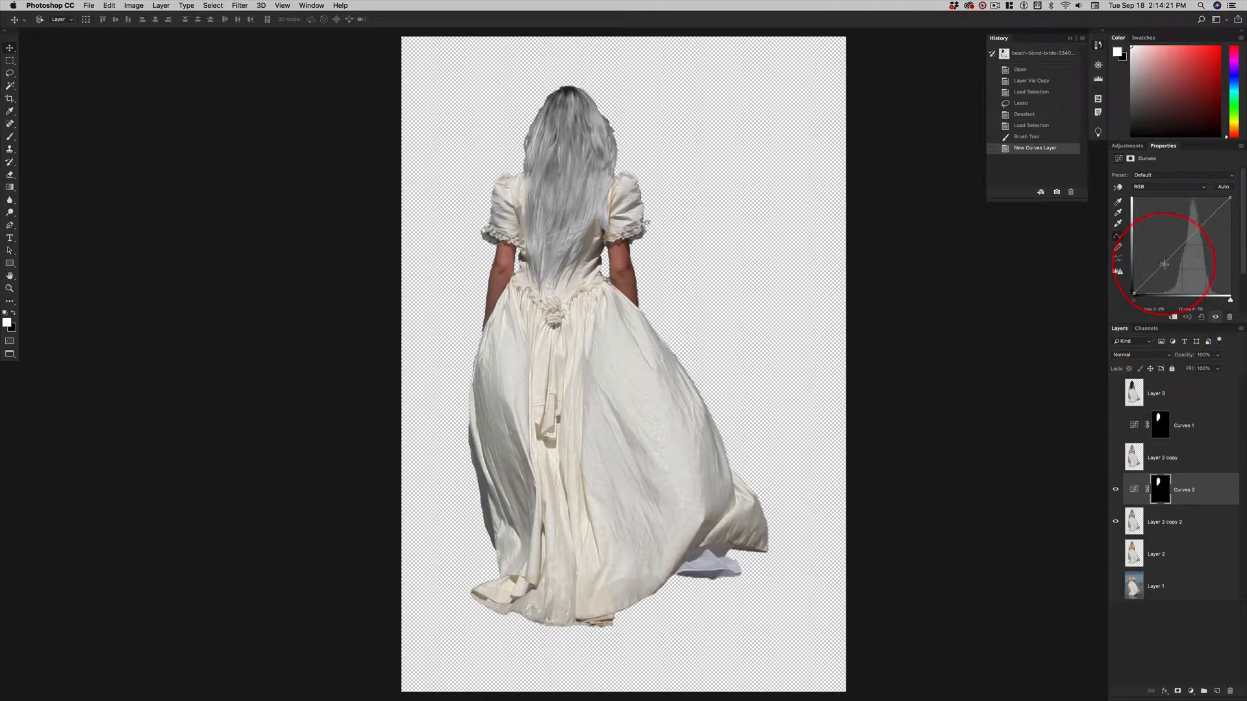
drag(1165, 263, 1194, 279)
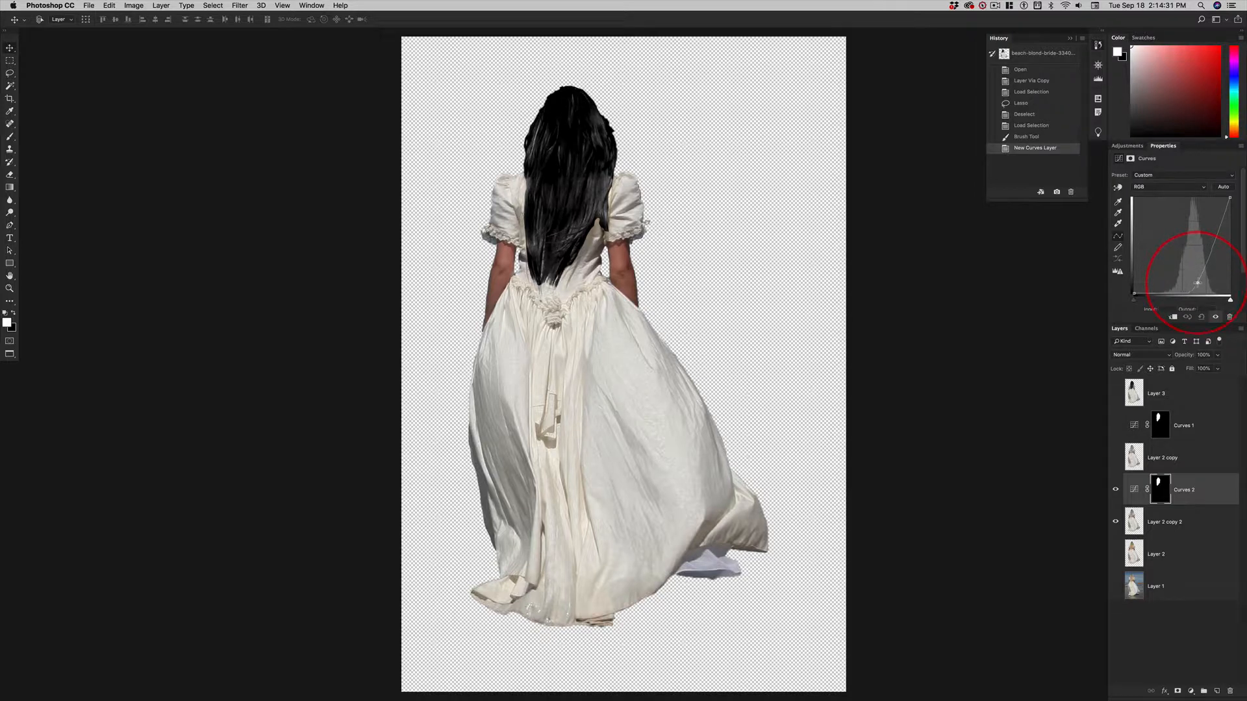
drag(1198, 282, 1197, 283)
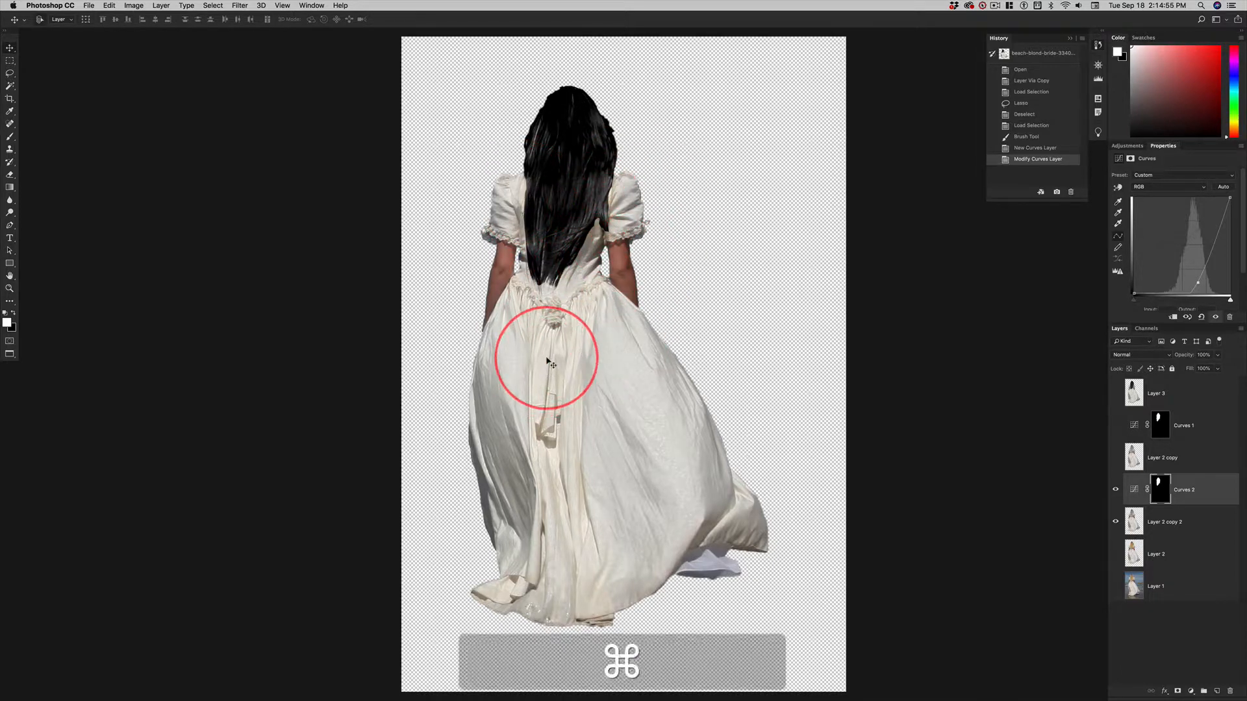
- Open the recent document asYouLikeIt.psd without updating its text layers
key(super+grave)
key(super+grave)
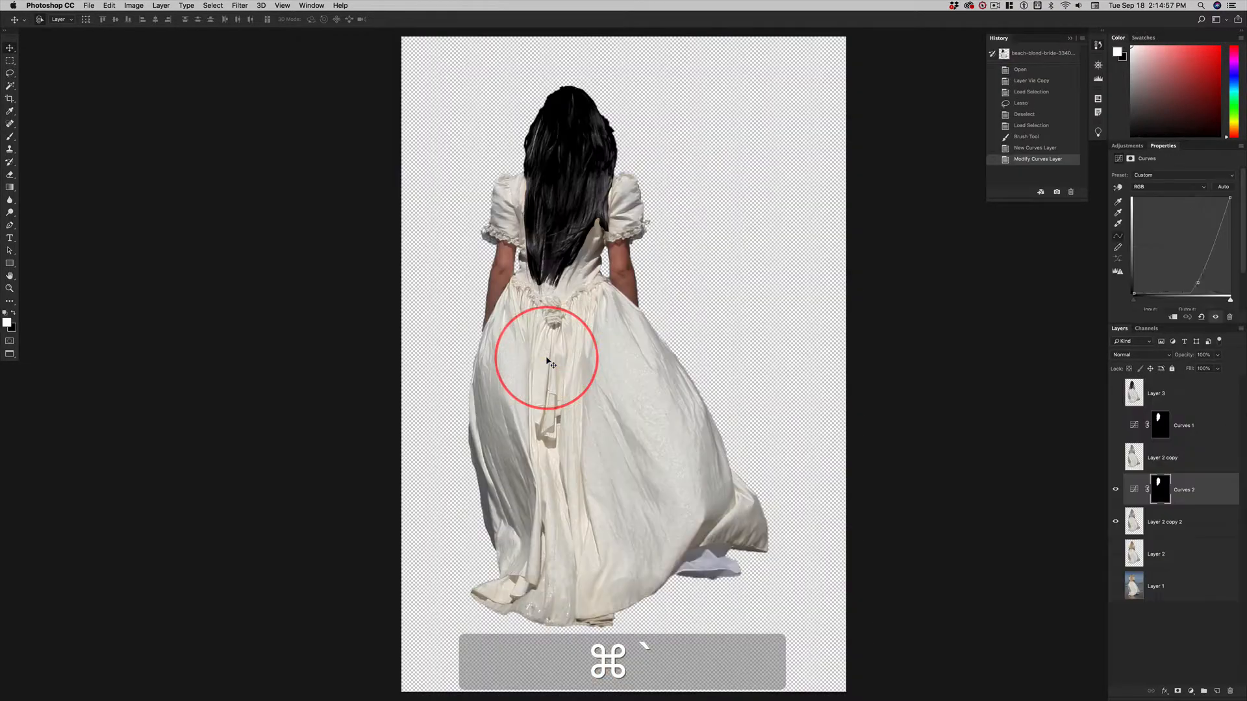
click(87, 5)
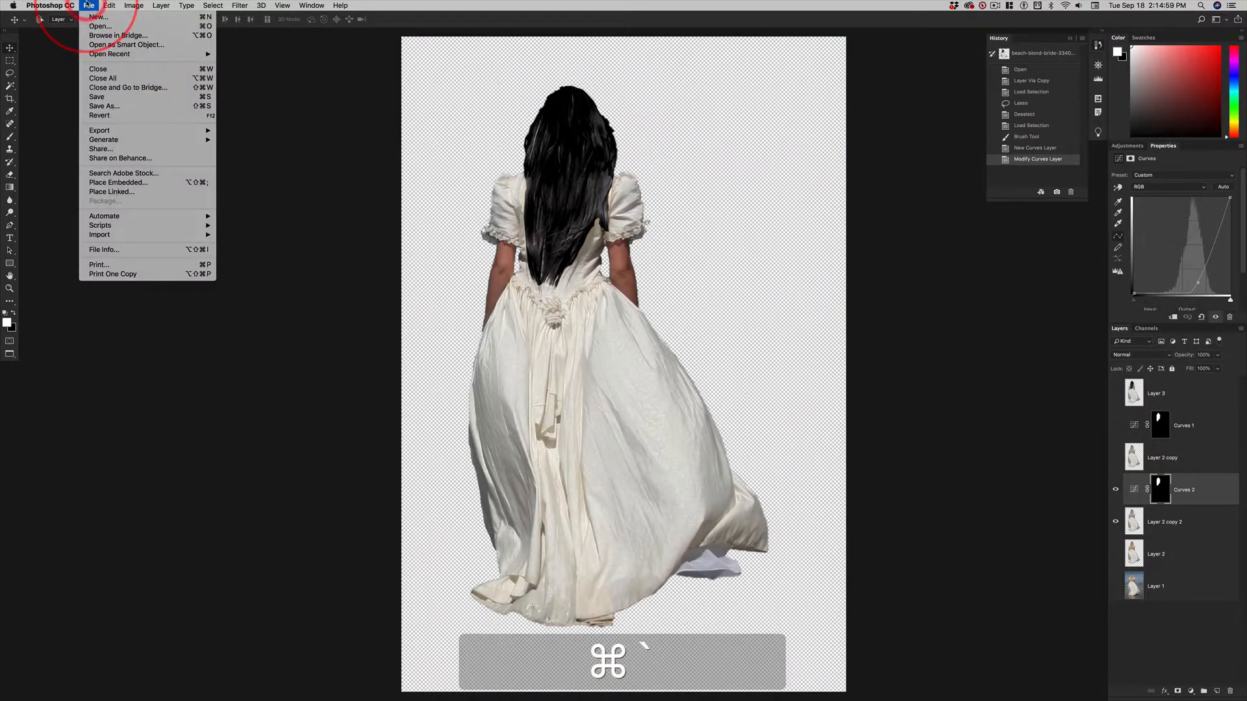
mouse_move(143, 54)
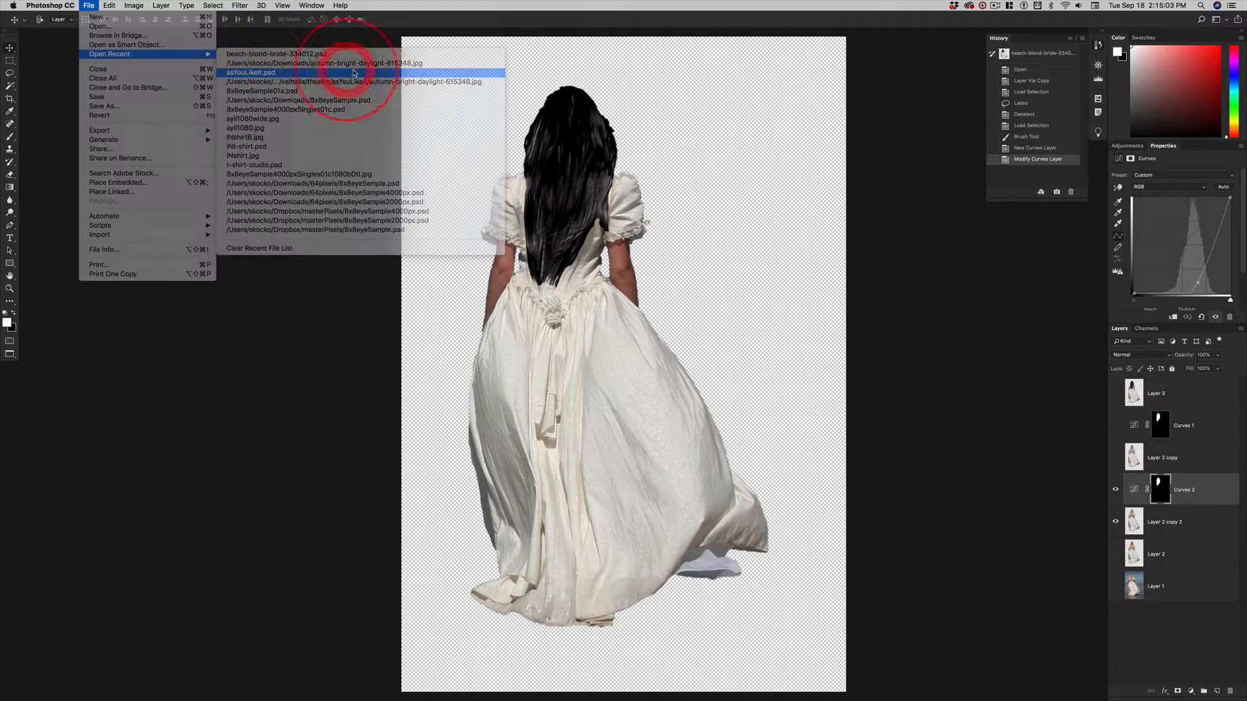
key(Escape)
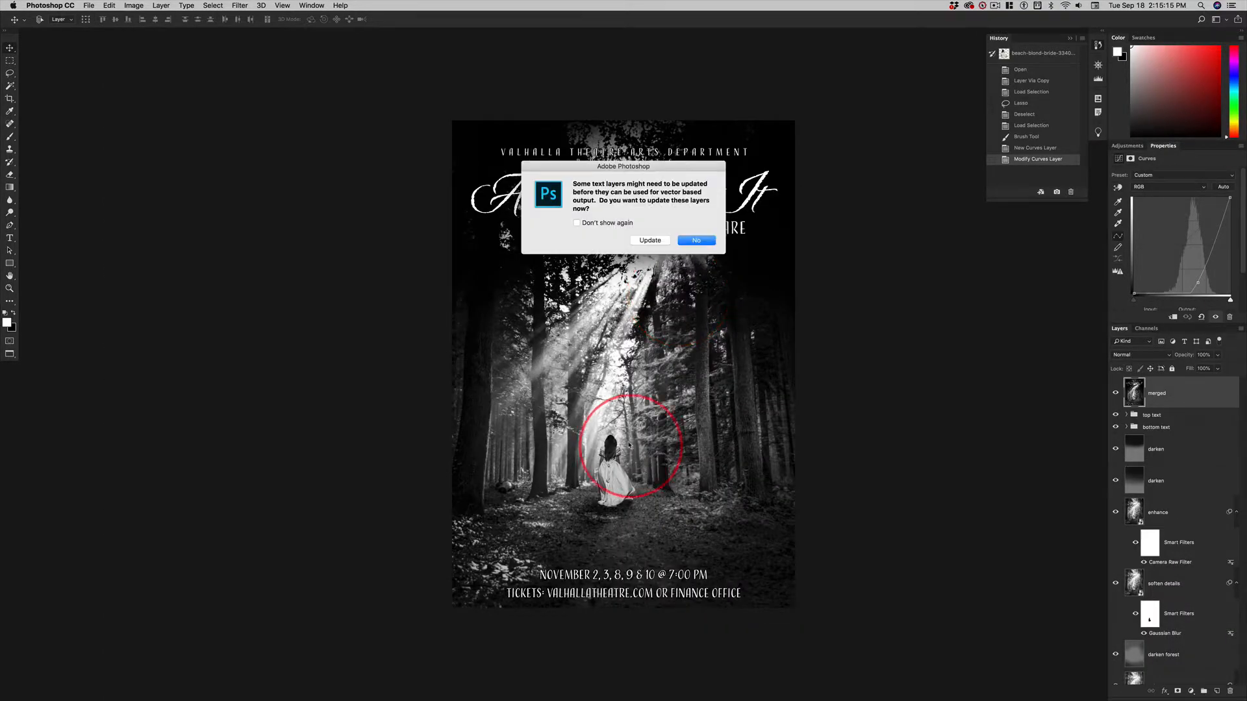
click(695, 240)
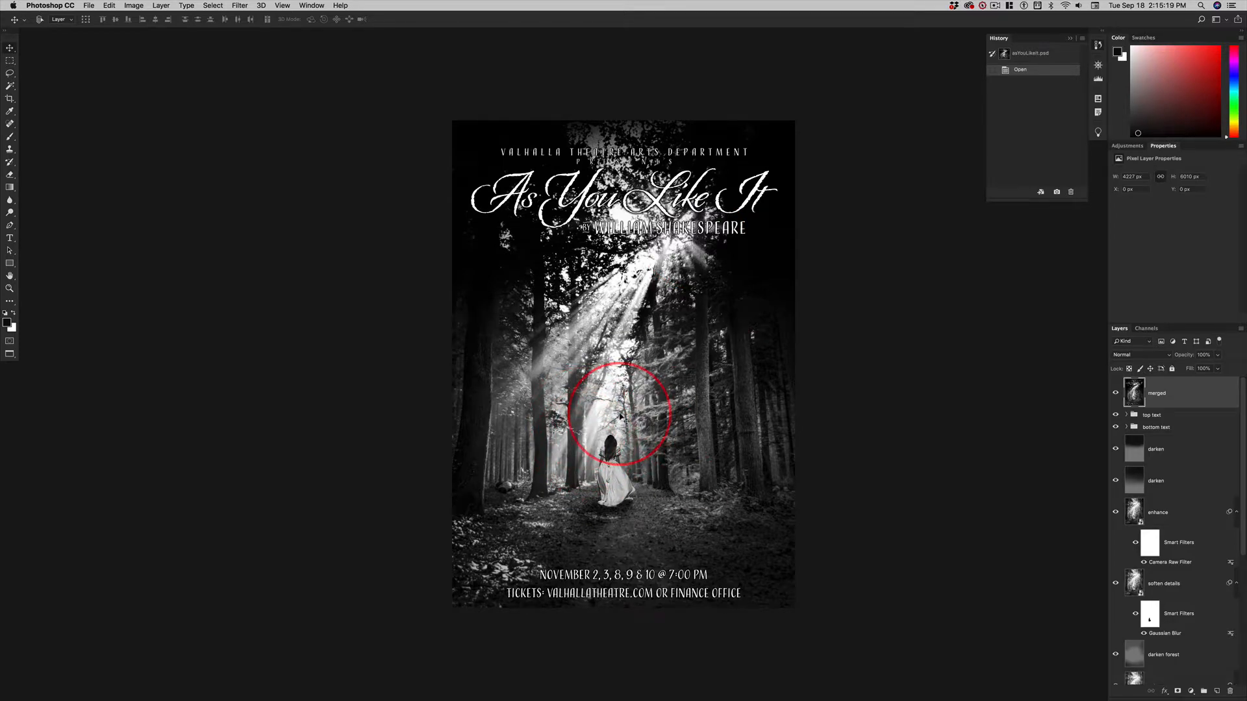
- View the poster at 100% and examine the dark-haired woman and her dress on the forest path
key(super+1)
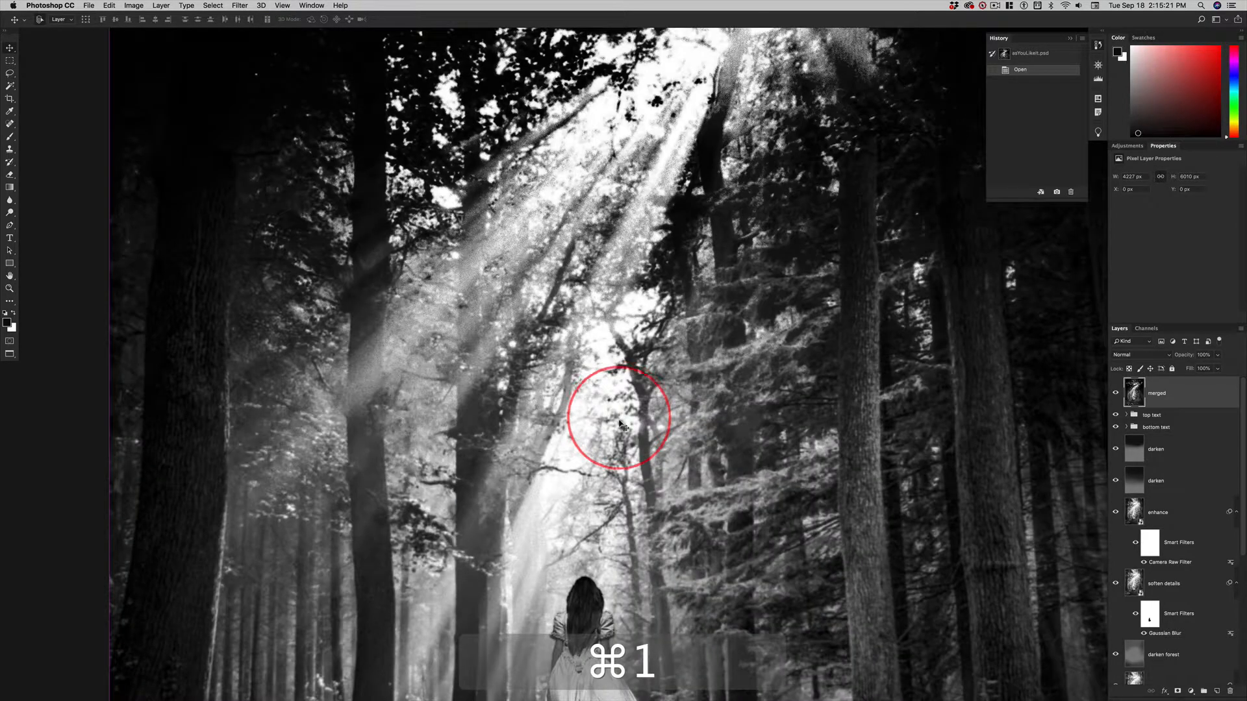
drag(617, 421, 612, 223)
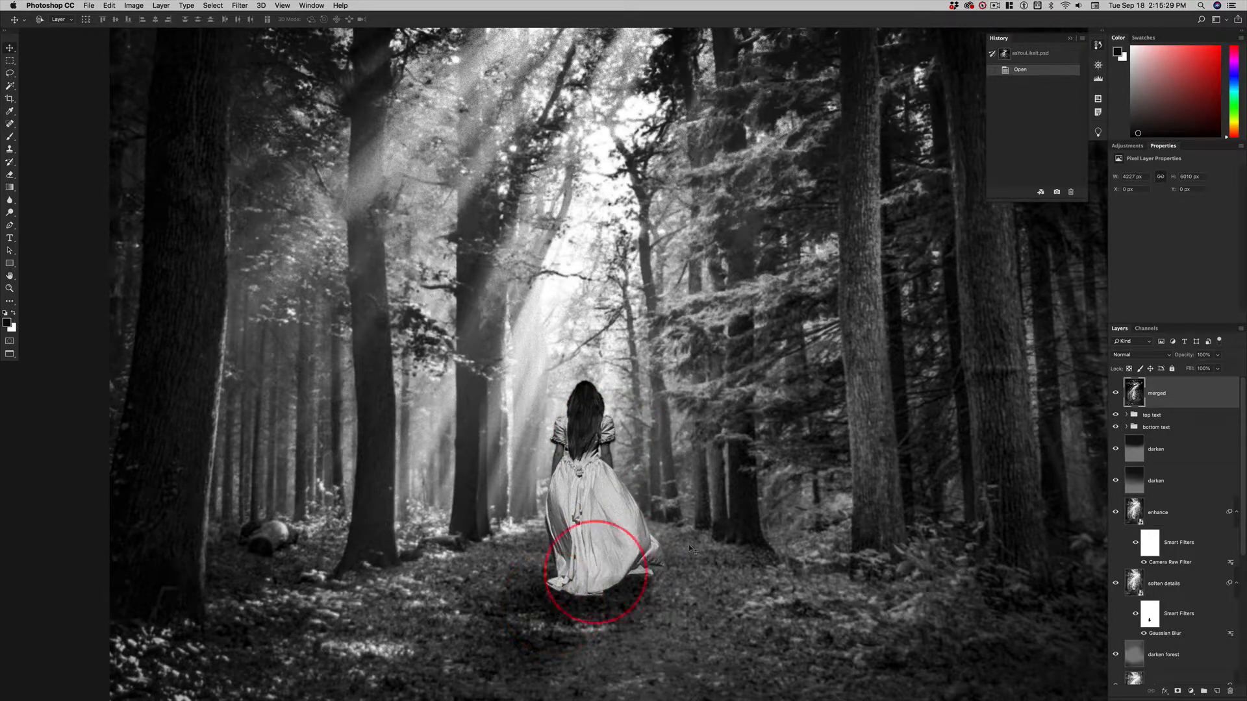
key(super+Tab)
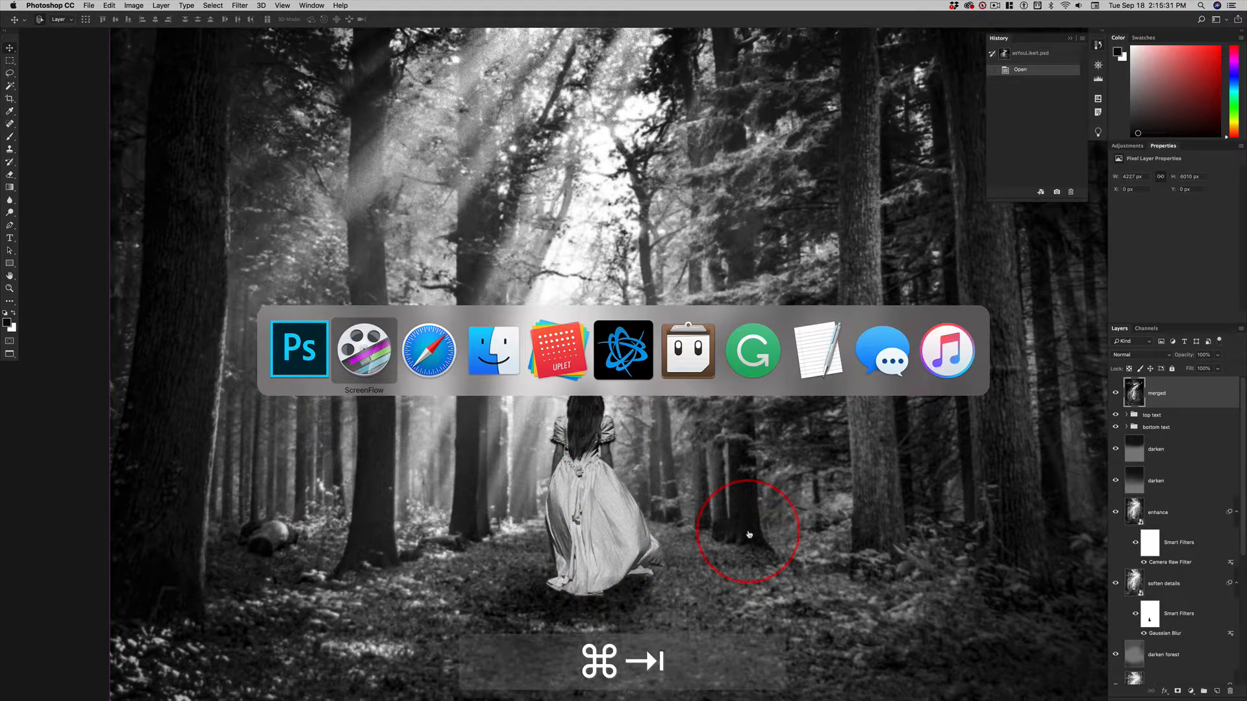
key(shift+super+Tab)
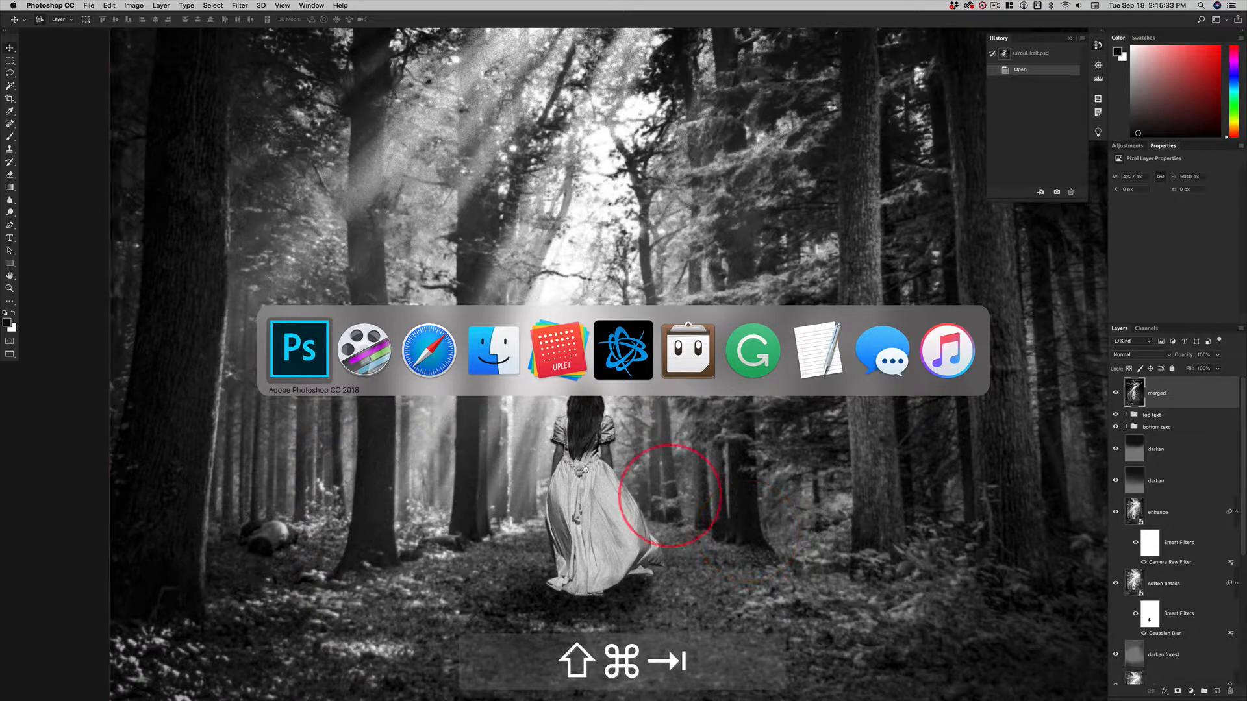
- In the bride document, stamp the visible layers into a new merged layer directly above Curves 2
key(super+grave)
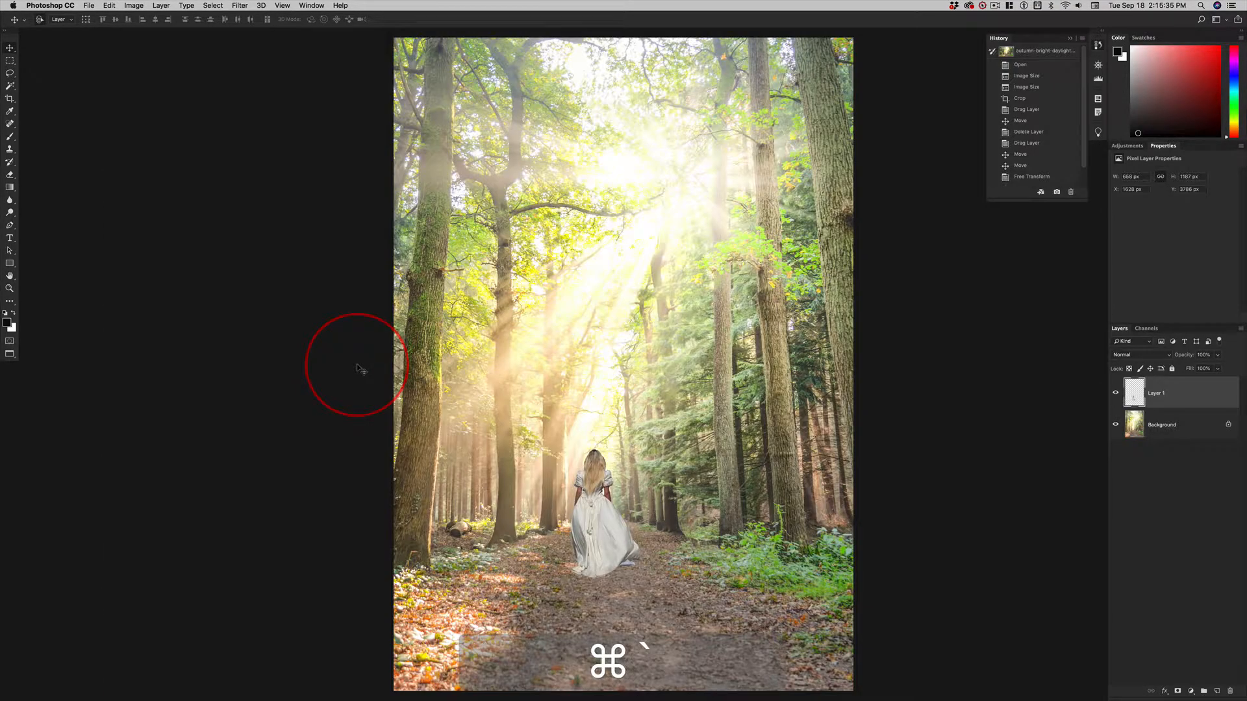
key(super+grave)
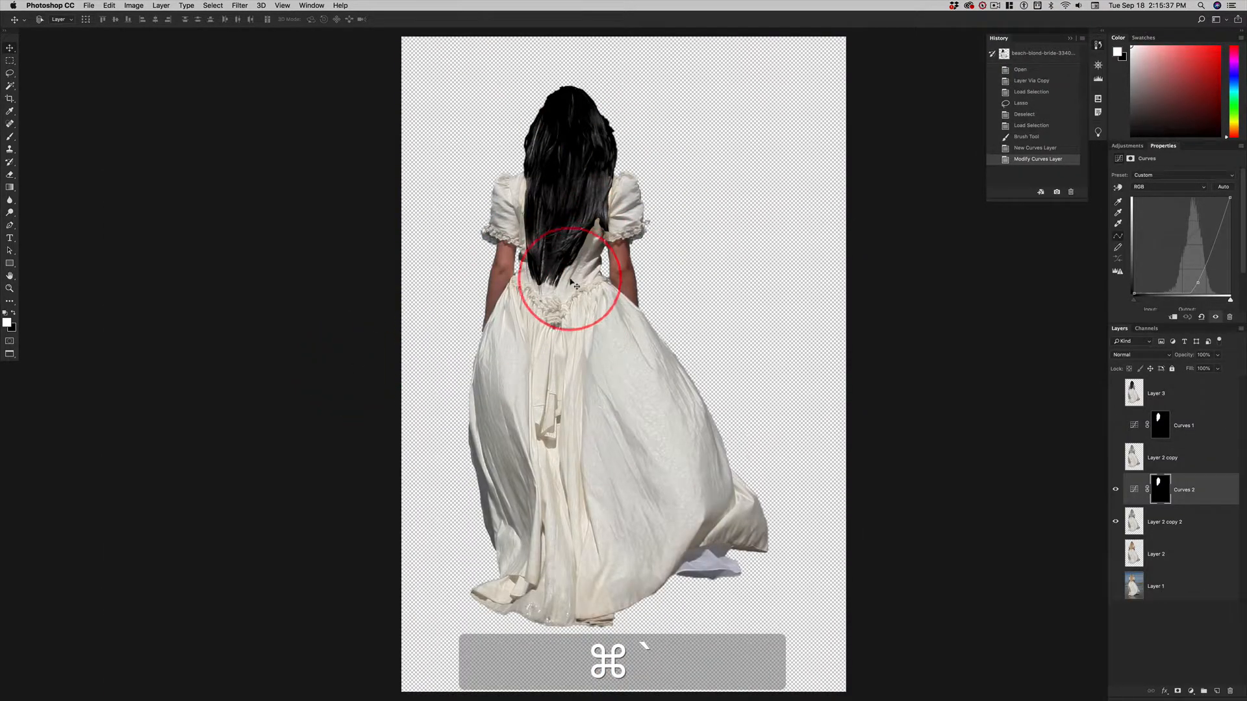
click(1188, 488)
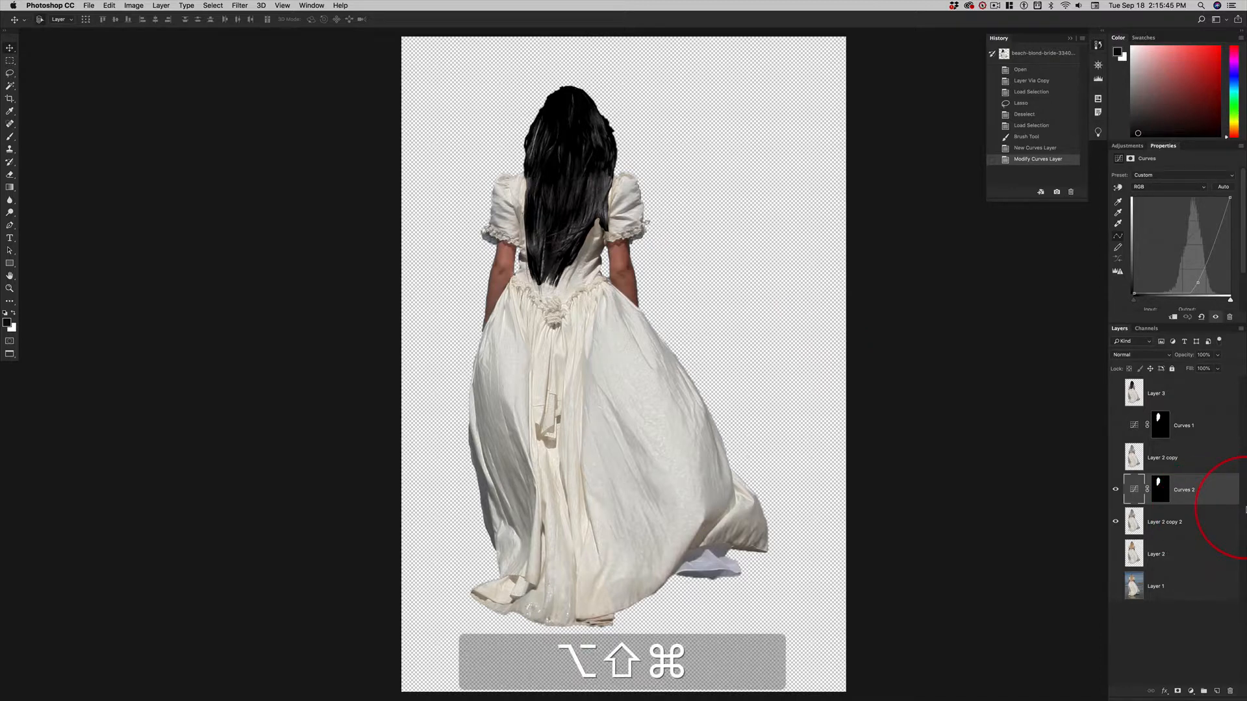
key(alt+shift+super+n)
key(alt+shift+super+e)
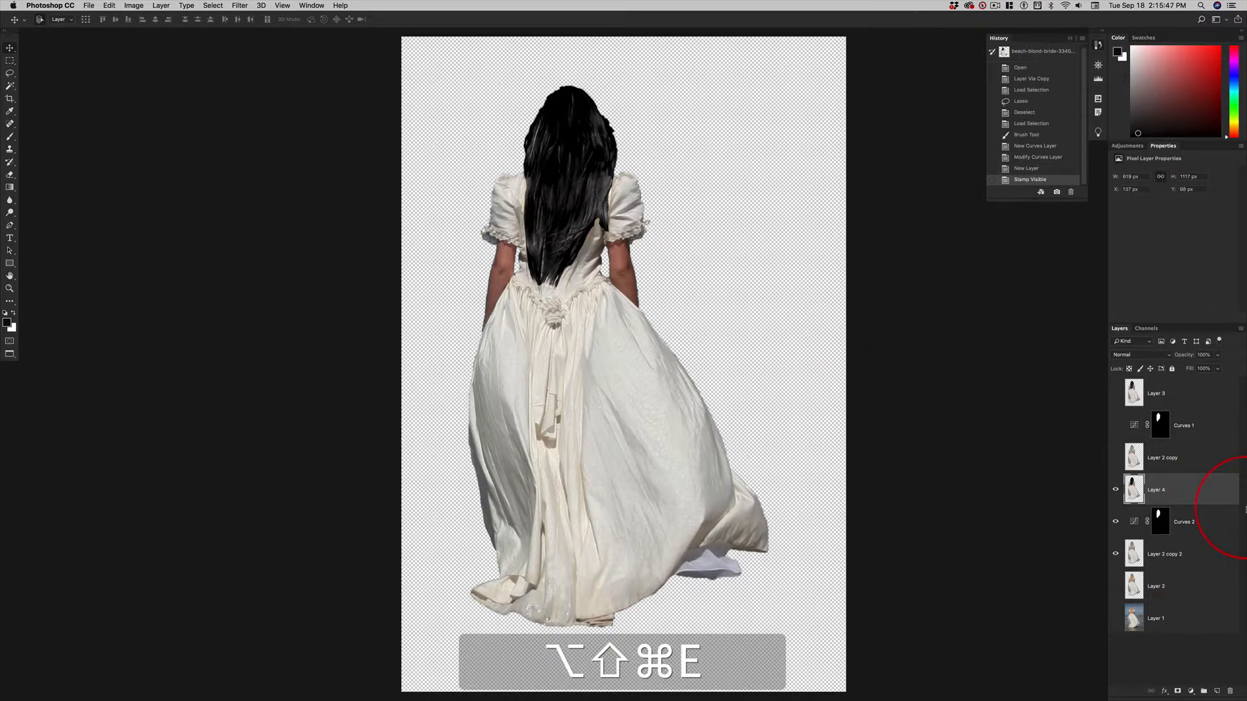
- Copy the merged black-haired bride into the autumn forest image over the blond bride, and delete the blond bride's Layer 1
click(566, 195)
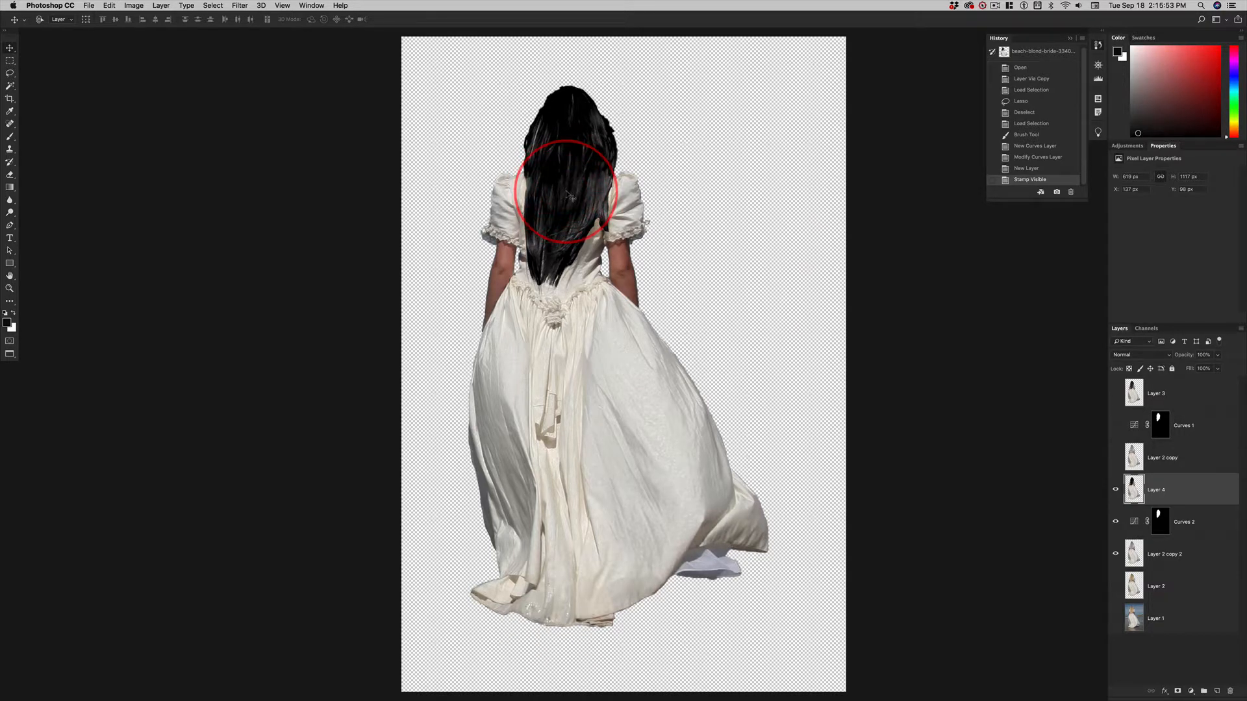
key(f)
key(f)
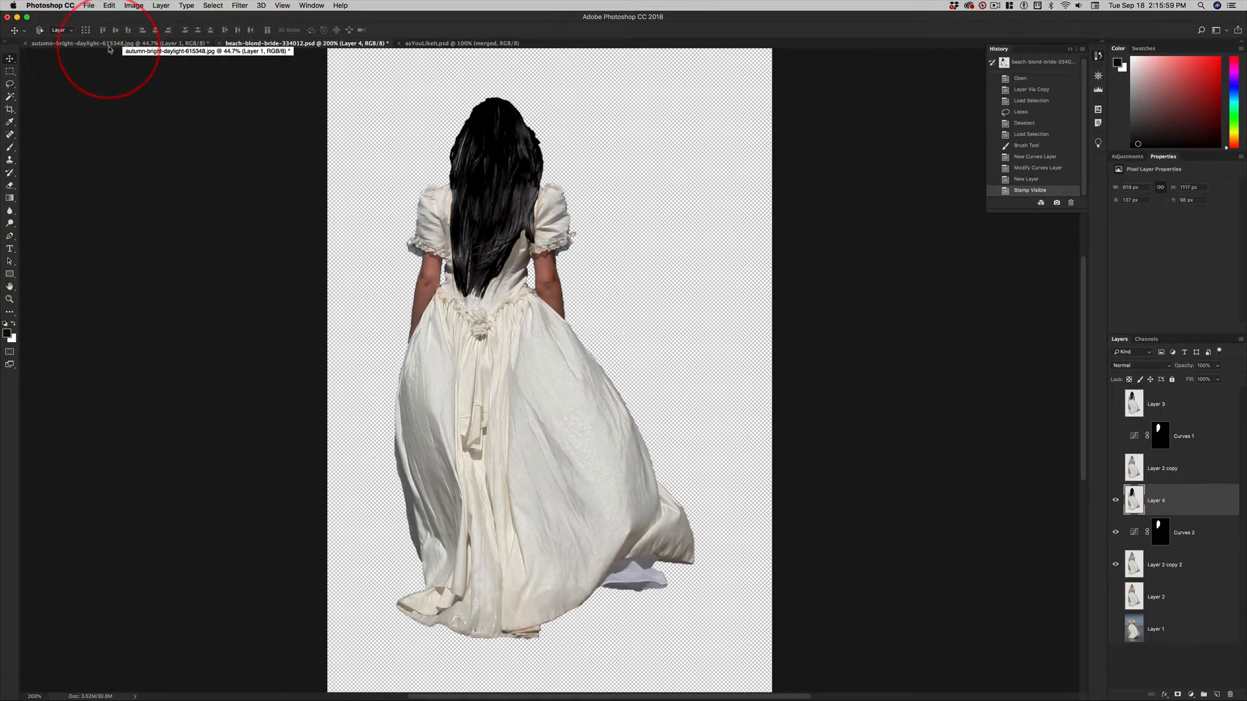
drag(486, 256, 524, 547)
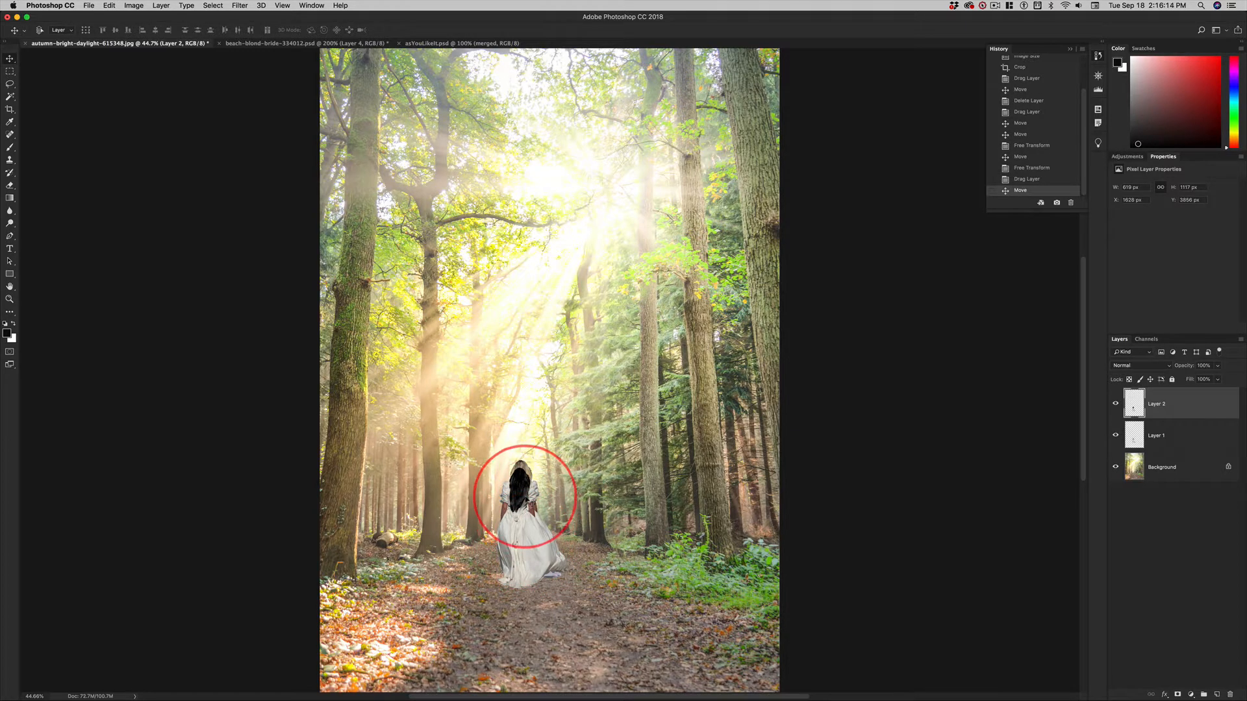
click(1181, 436)
key(BackSpace)
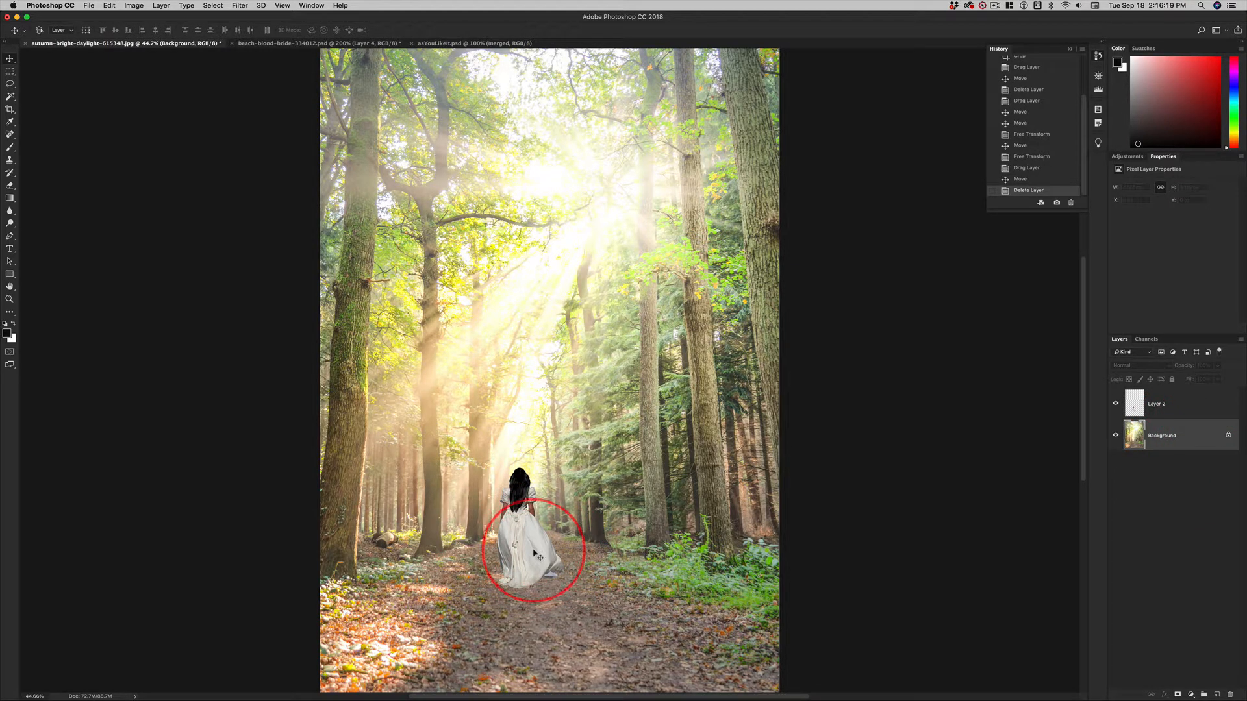
- Select the black-haired bride's Layer 2 and move her slightly farther up the forest path
drag(533, 547, 527, 539)
click(694, 225)
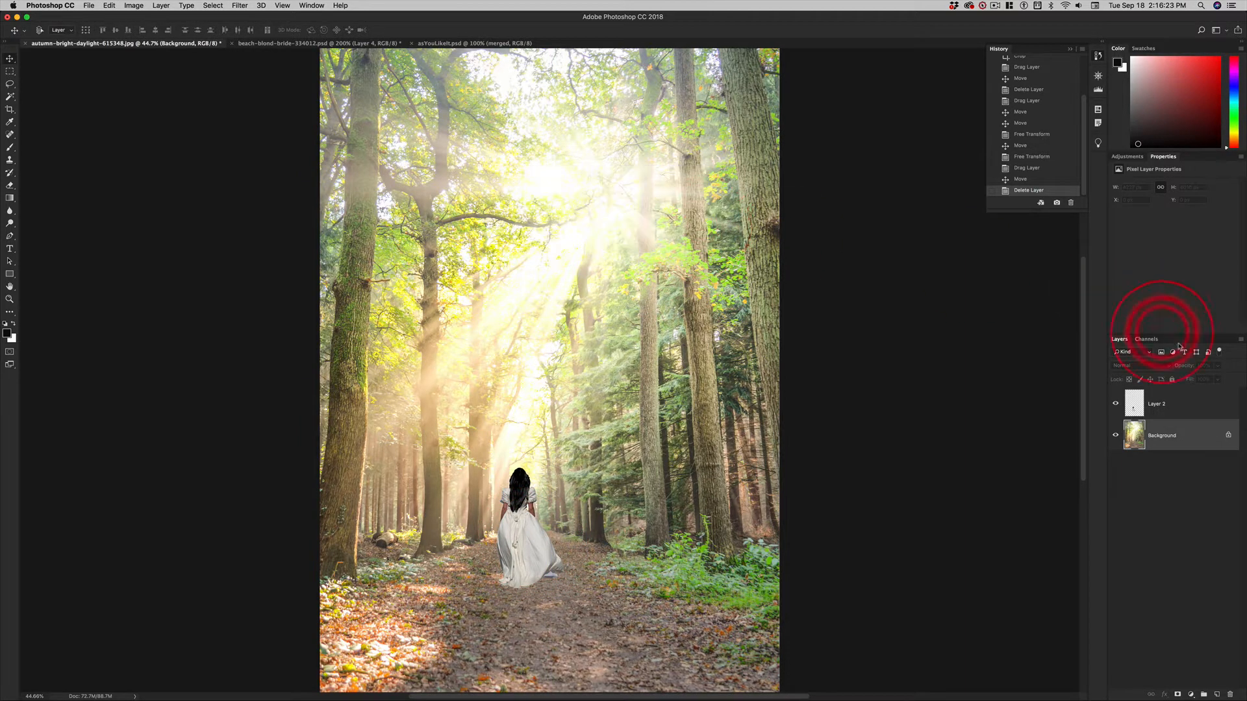
click(1182, 409)
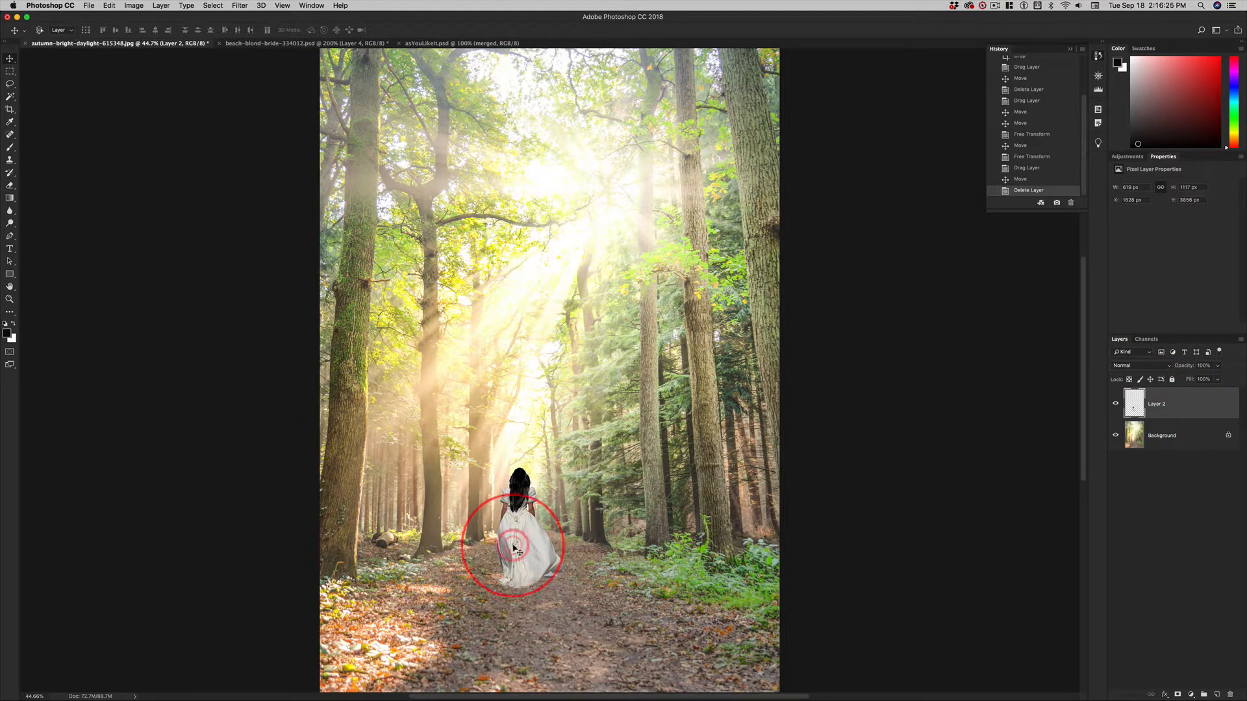
drag(515, 546, 523, 556)
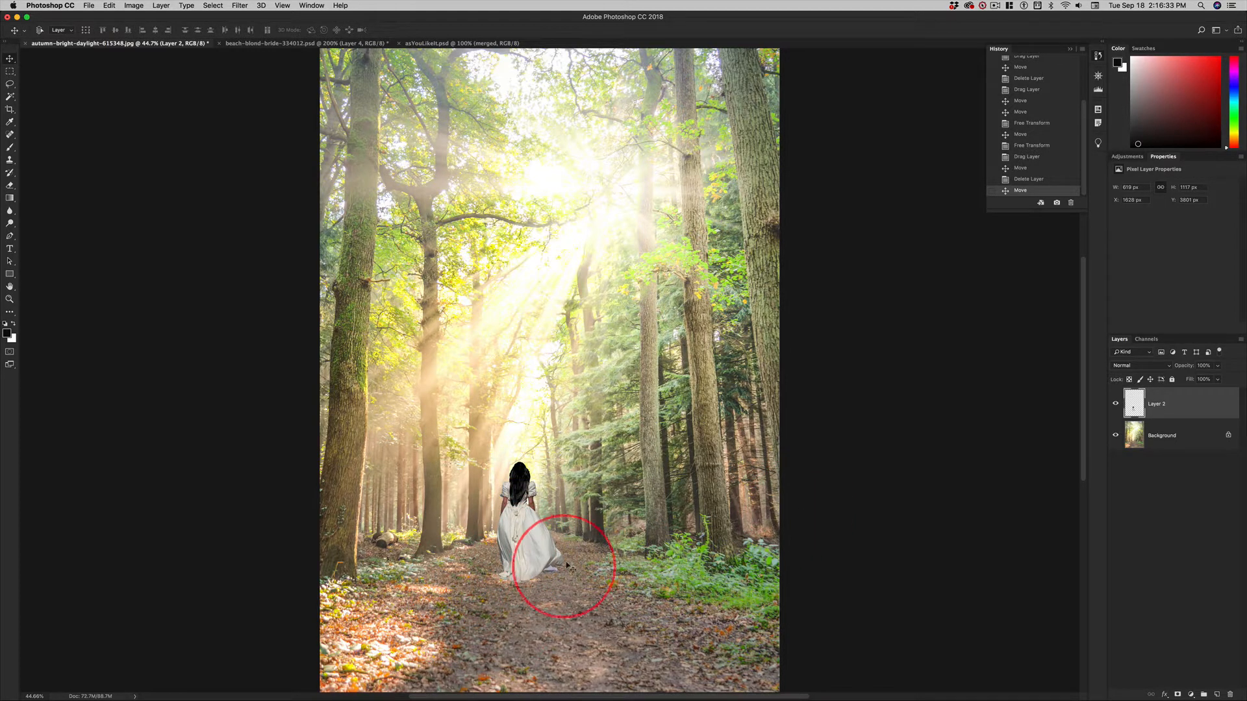
- Return to asYouLikeIt.psd and examine its layer stack down to the shadow and forest layers
key(super+grave)
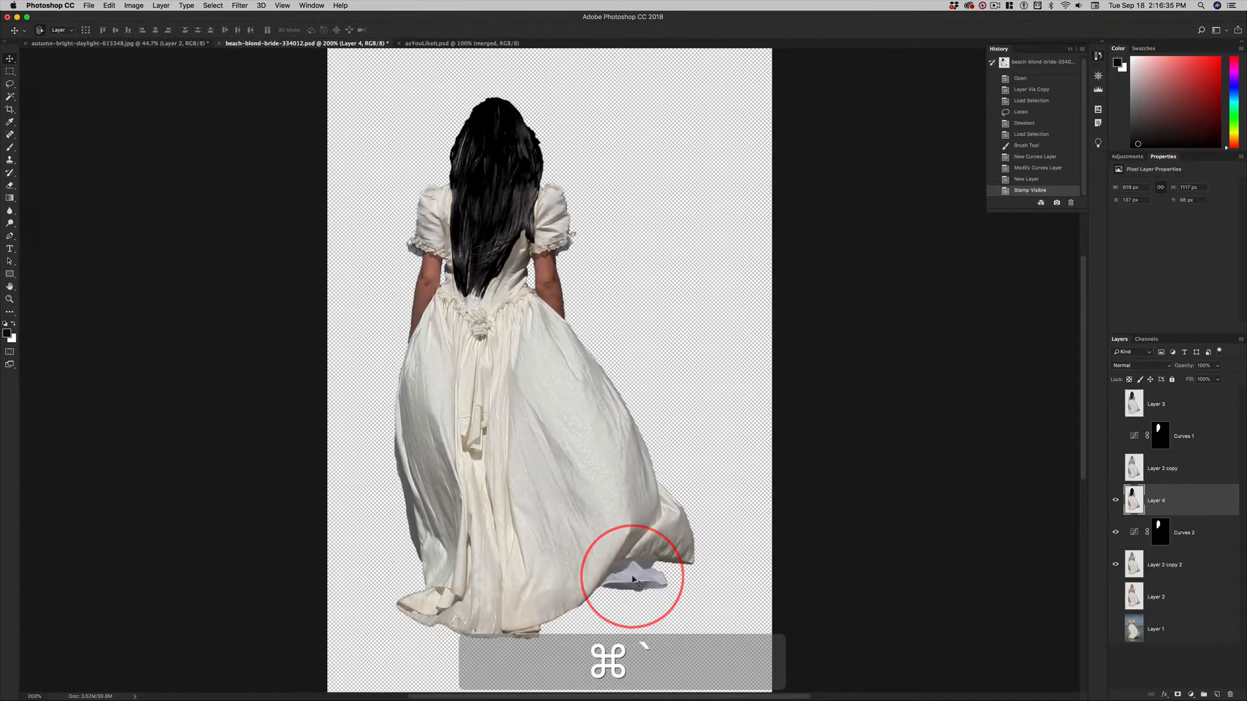
key(super+grave)
scroll(1210, 647, down, 6)
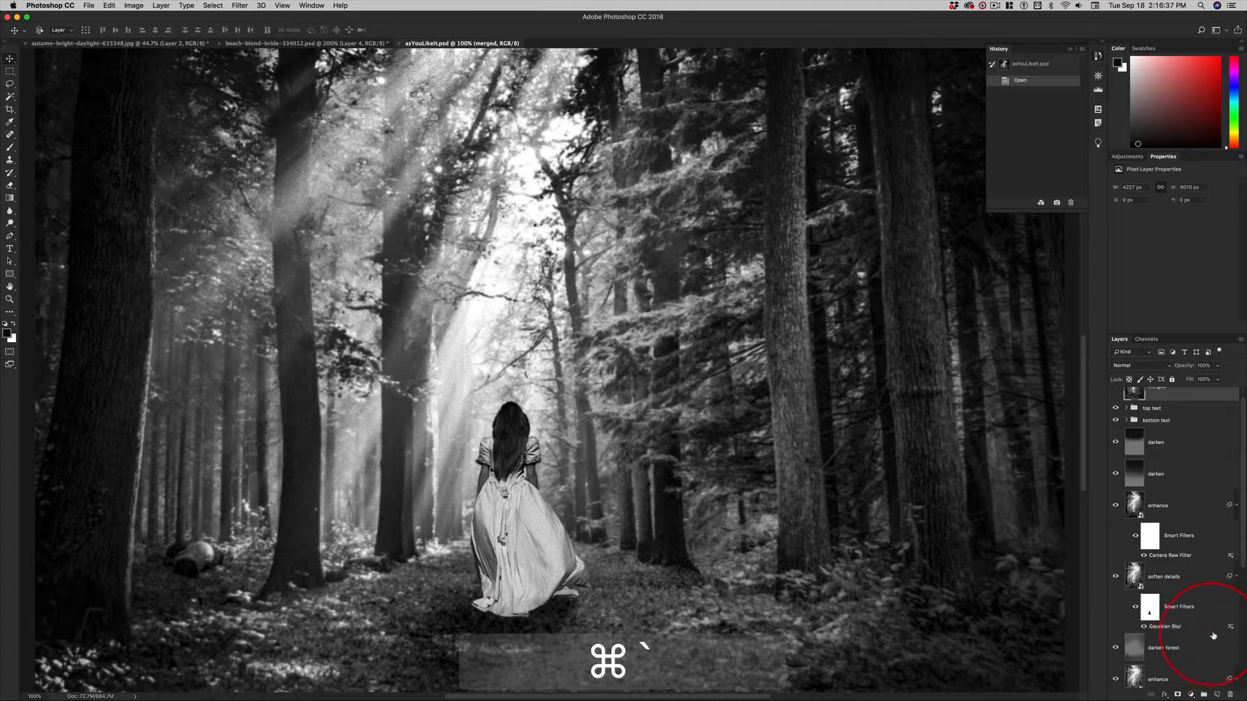
scroll(1217, 631, down, 1)
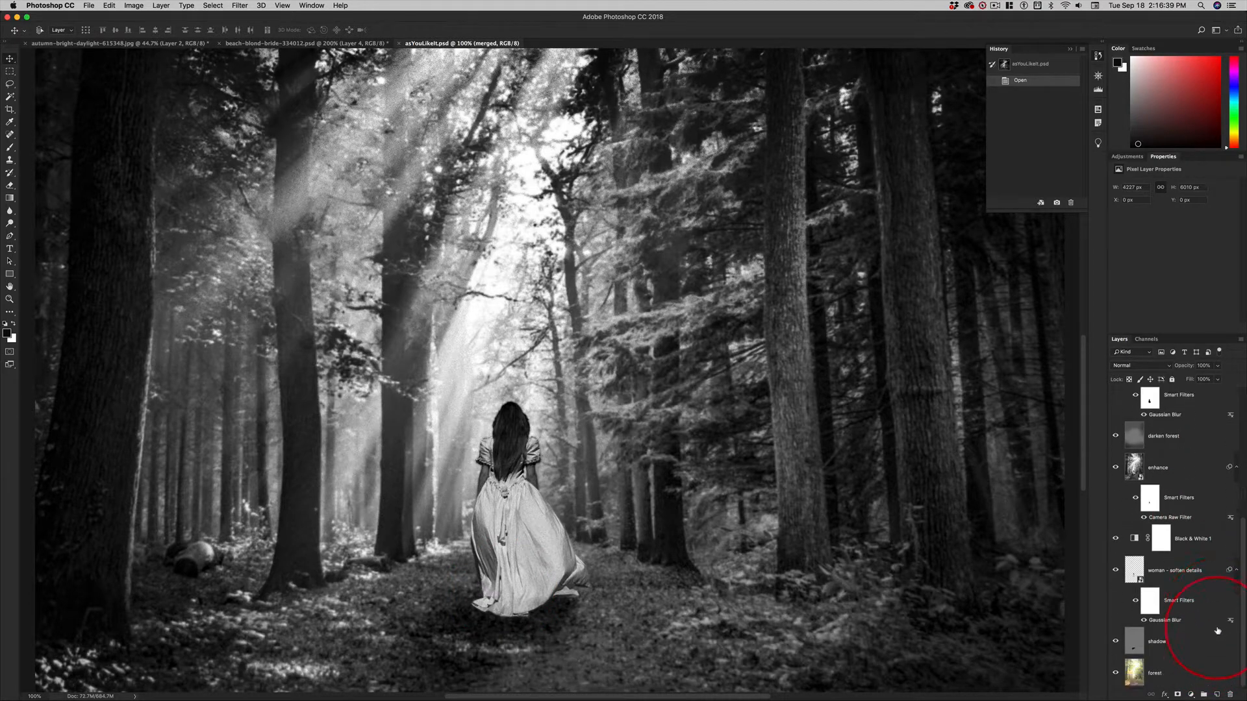